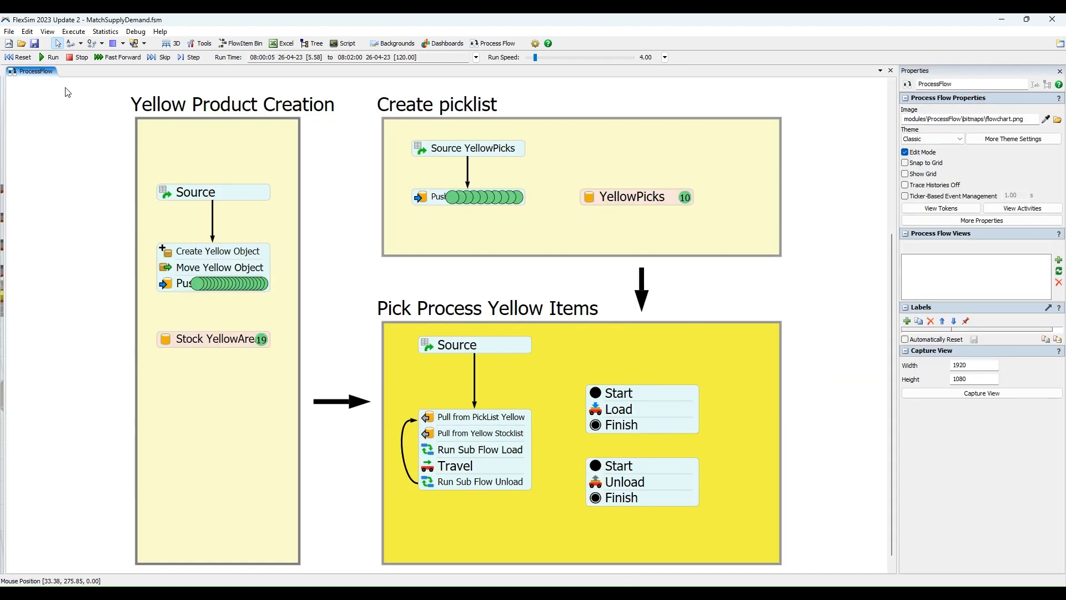
Display the properties of the Source activity in the Yellow Product Creation flow.
scroll(166, 126, up, 1)
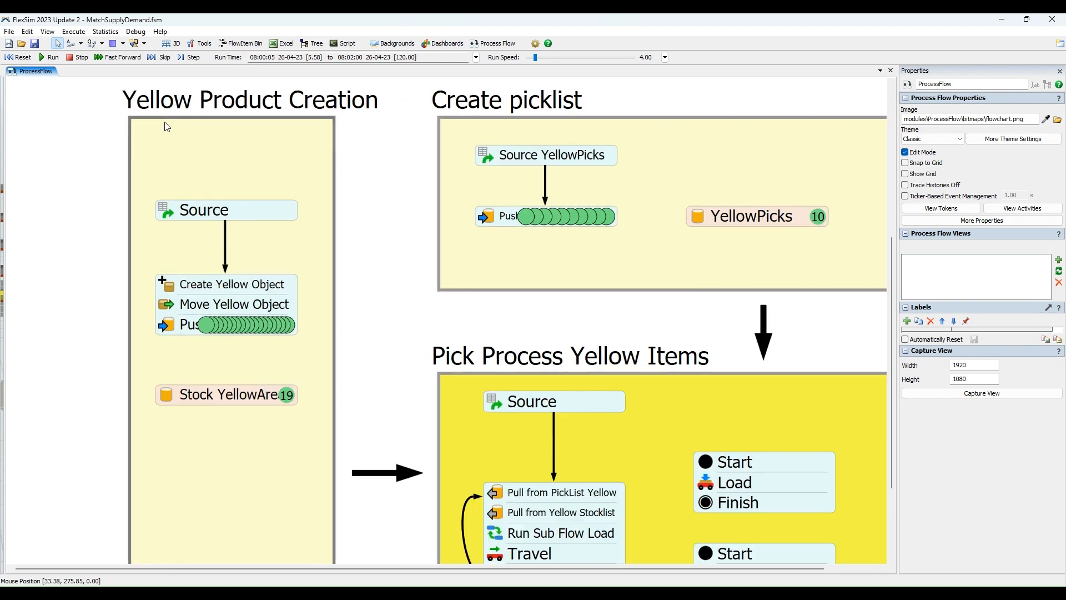
scroll(168, 127, up, 2)
drag(173, 192, 171, 119)
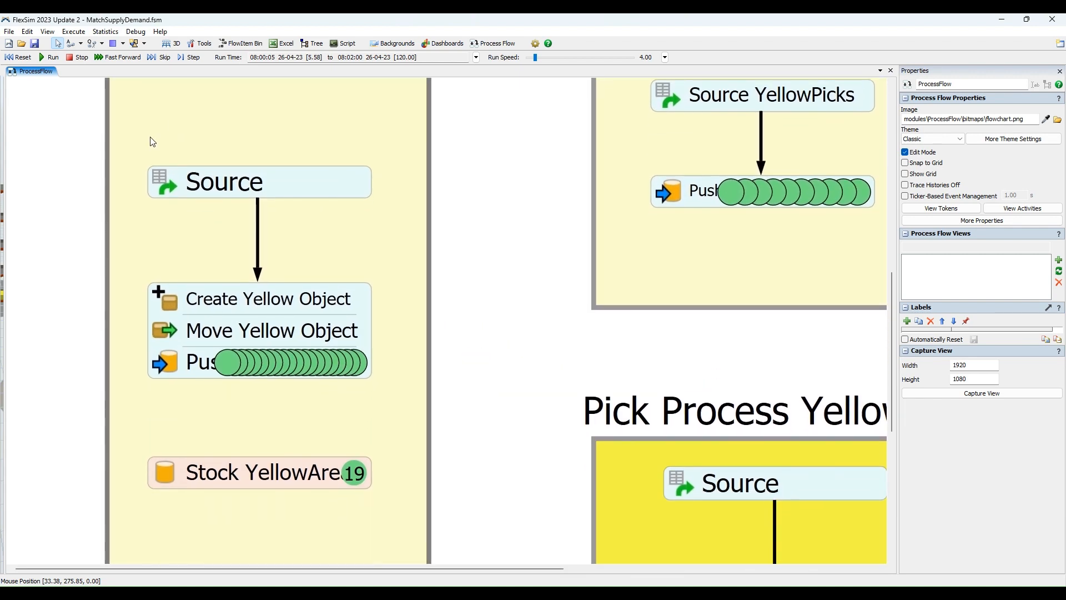
mouse_move(73, 215)
mouse_down()
mouse_move(71, 181)
mouse_move(77, 217)
mouse_up()
click(200, 180)
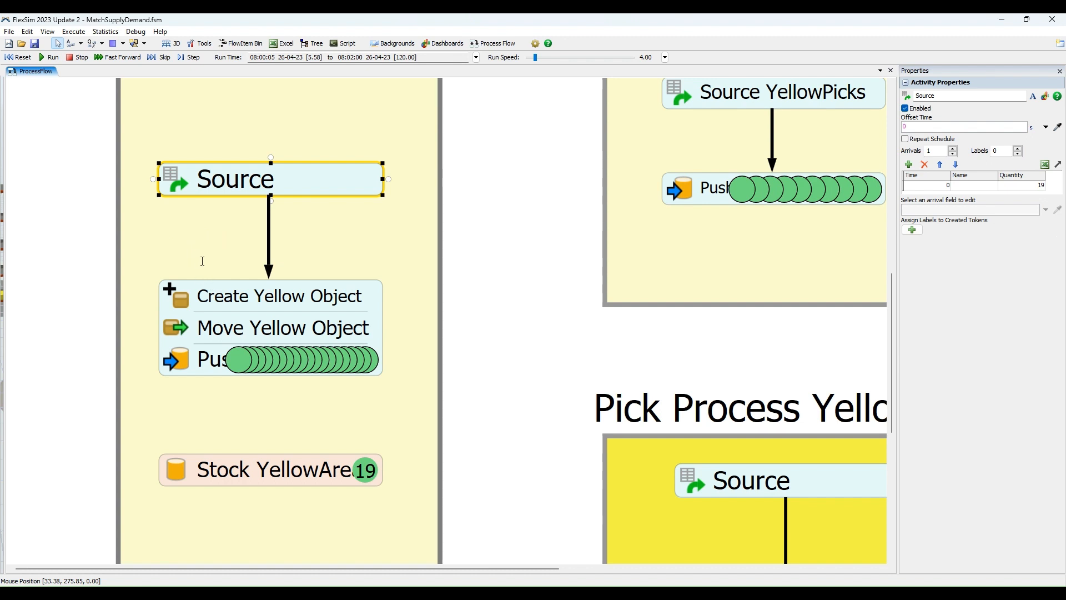
Display the properties of the Create Yellow Object, Move Yellow Object and Push to StockList activities.
click(279, 309)
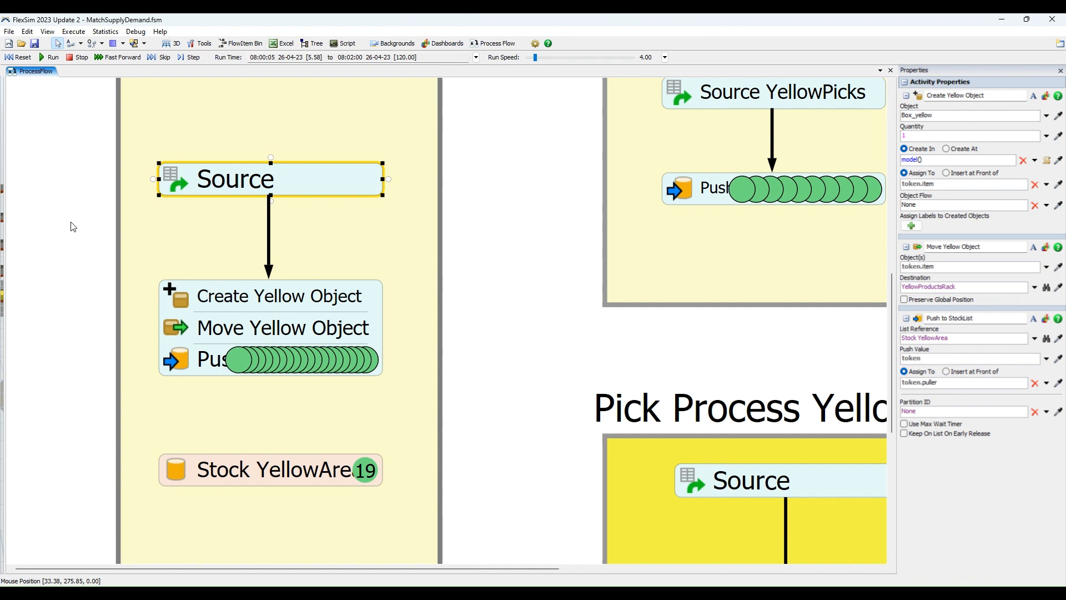
click(172, 325)
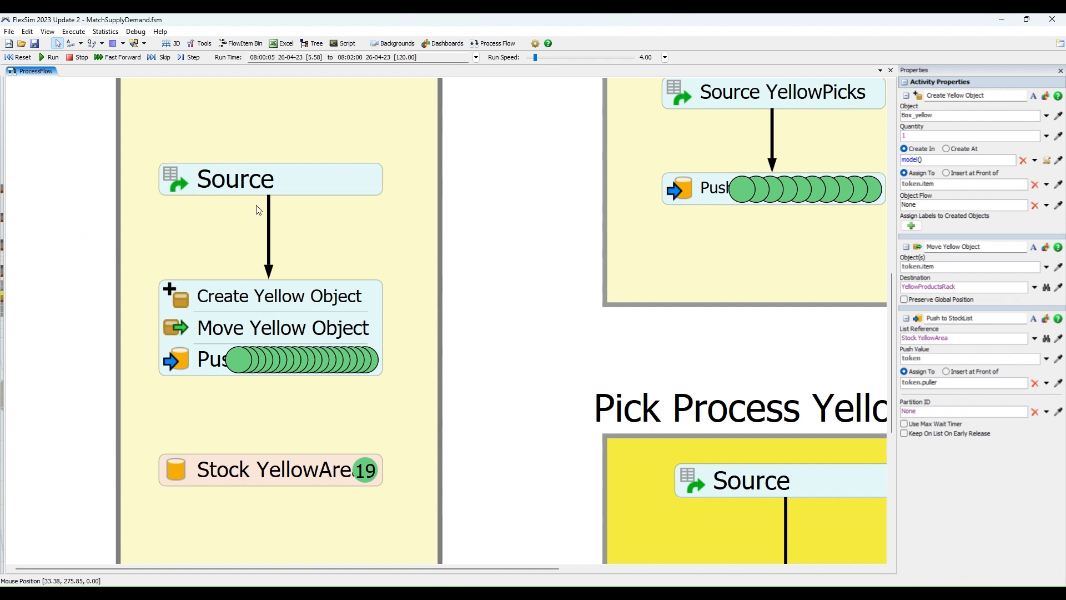
click(181, 305)
Widen the 3D model view beside the process flow and examine the boxes in YellowProductsRack.
drag(6, 246, 245, 244)
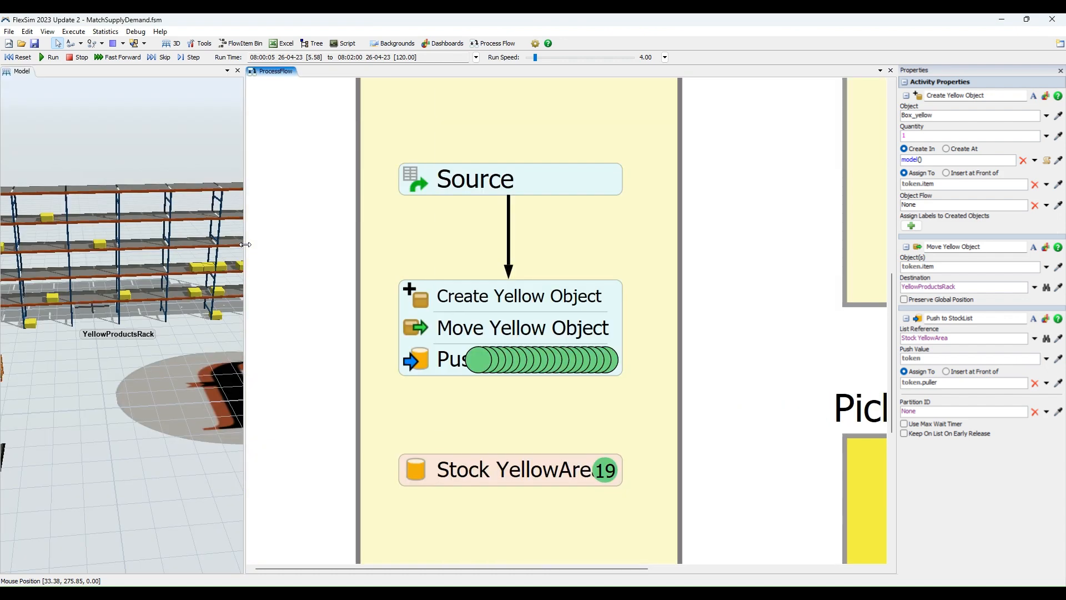
drag(312, 245, 325, 245)
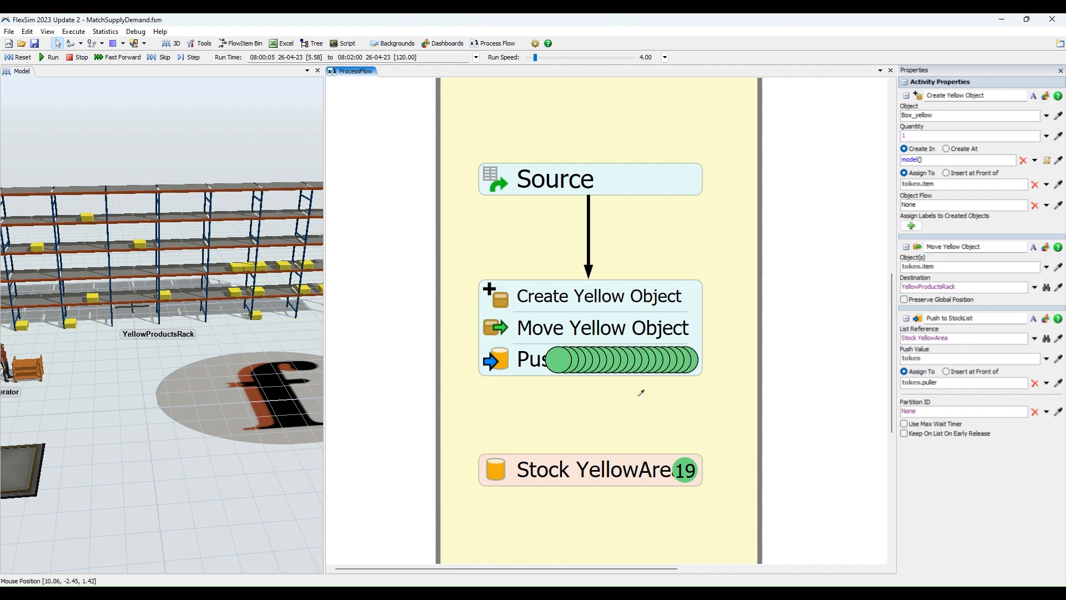
scroll(192, 212, up, 3)
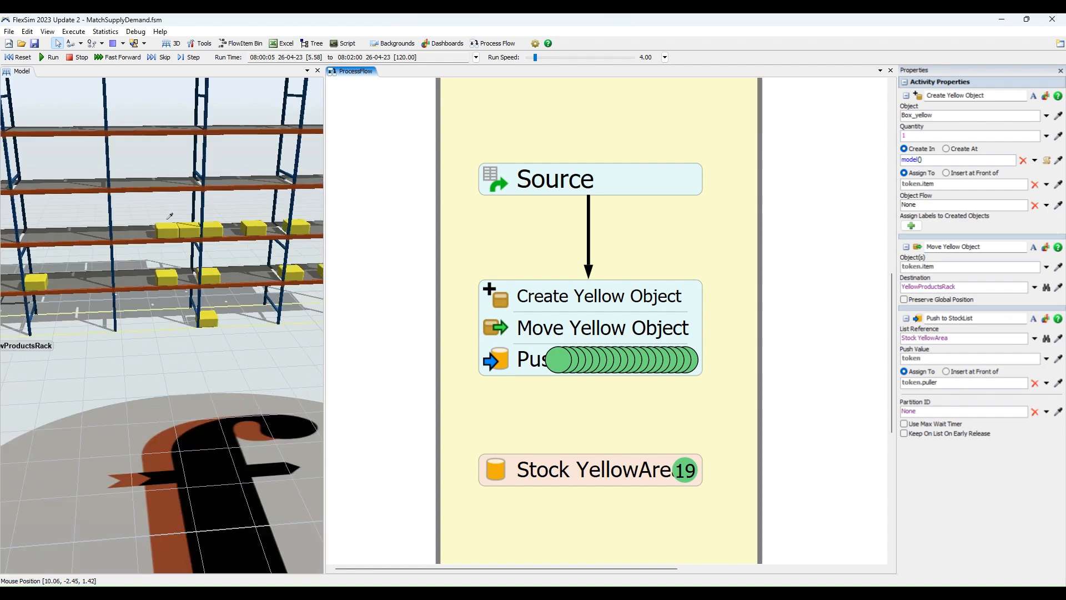
scroll(170, 189, down, 5)
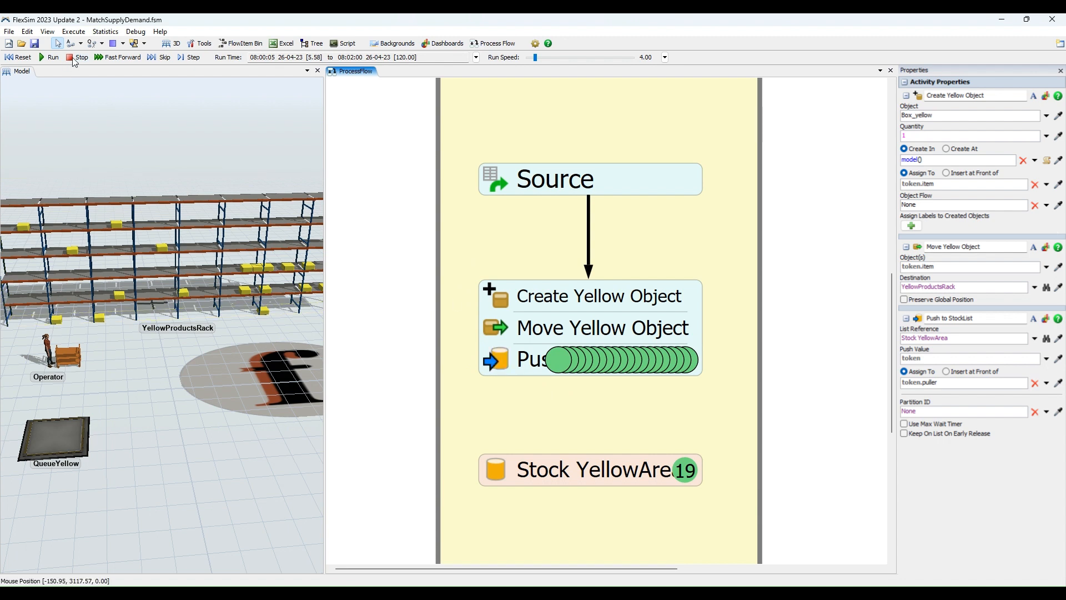
Reset the simulation and show which list the Push to StockList activity is linked to.
click(18, 58)
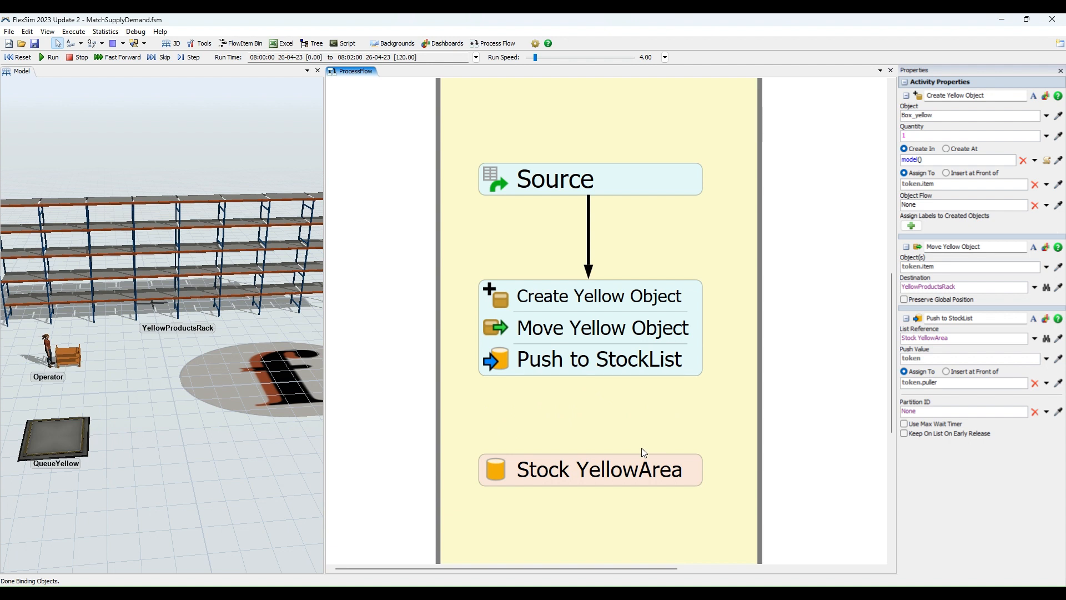
click(501, 357)
click(542, 363)
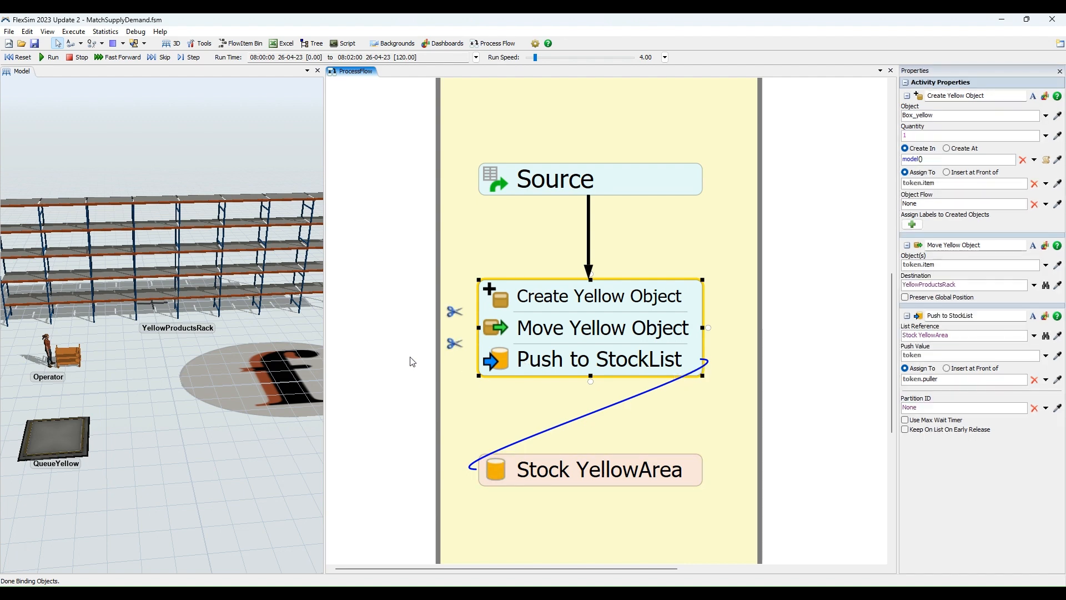
scroll(395, 358, down, 2)
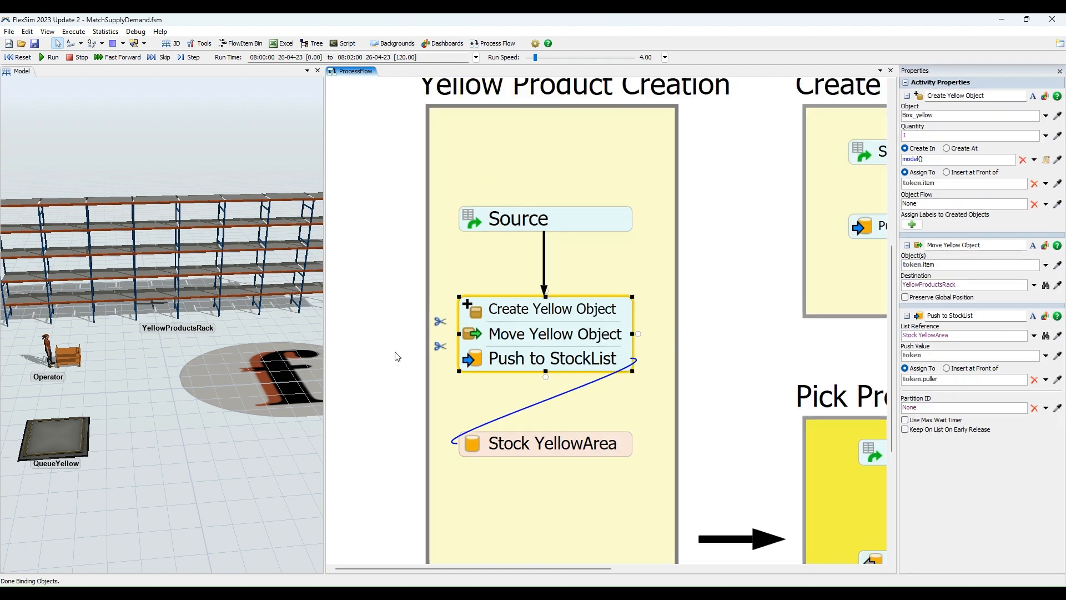
scroll(397, 357, down, 1)
click(395, 372)
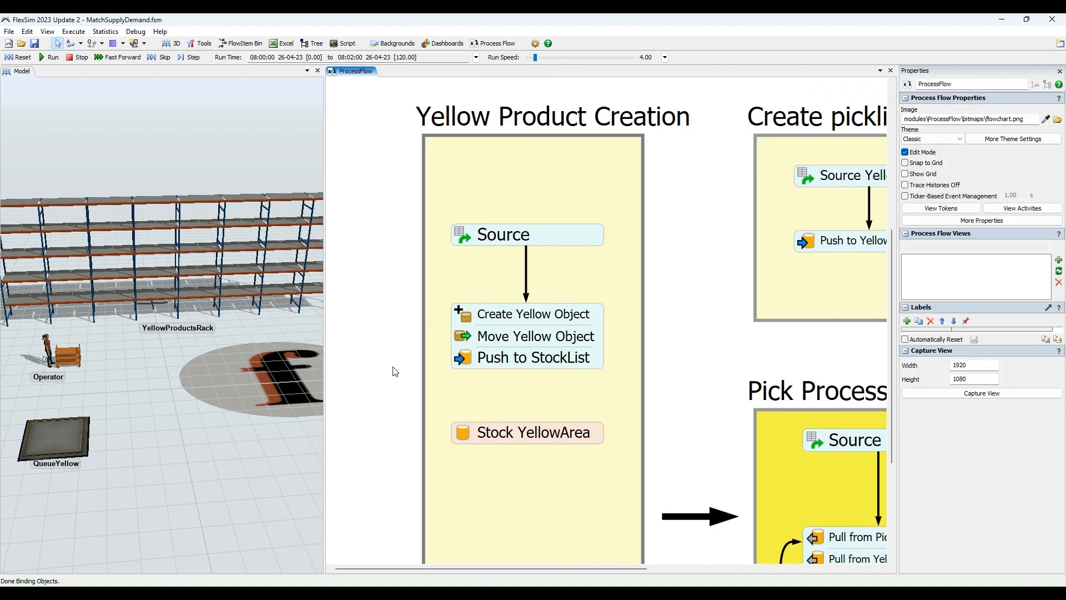
Run the simulation briefly and enlarge the 3D model view to show the whole YellowProductsRack.
scroll(260, 236, up, 2)
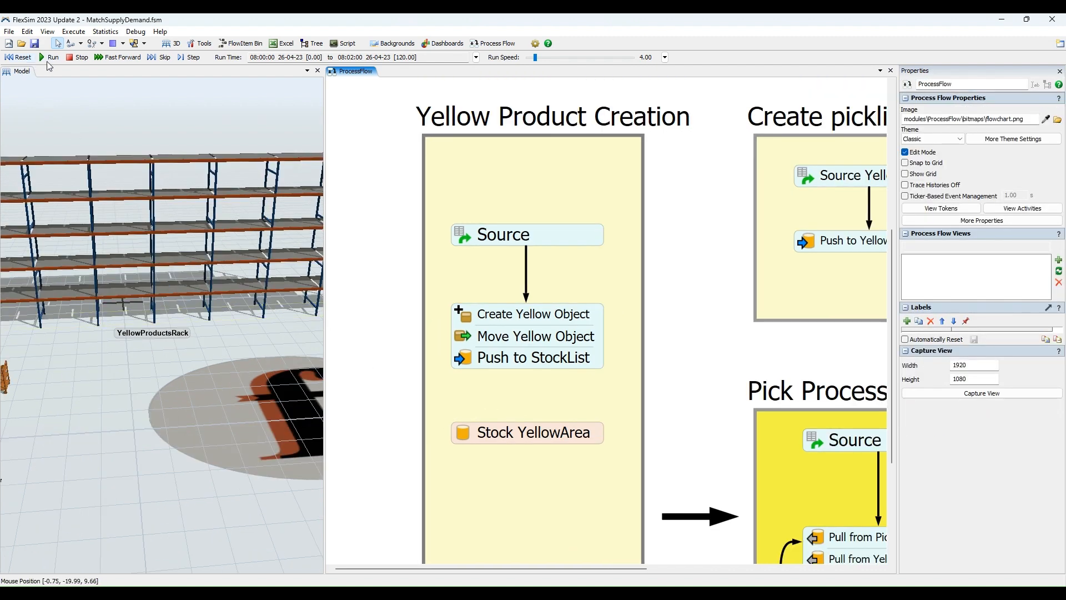
click(48, 61)
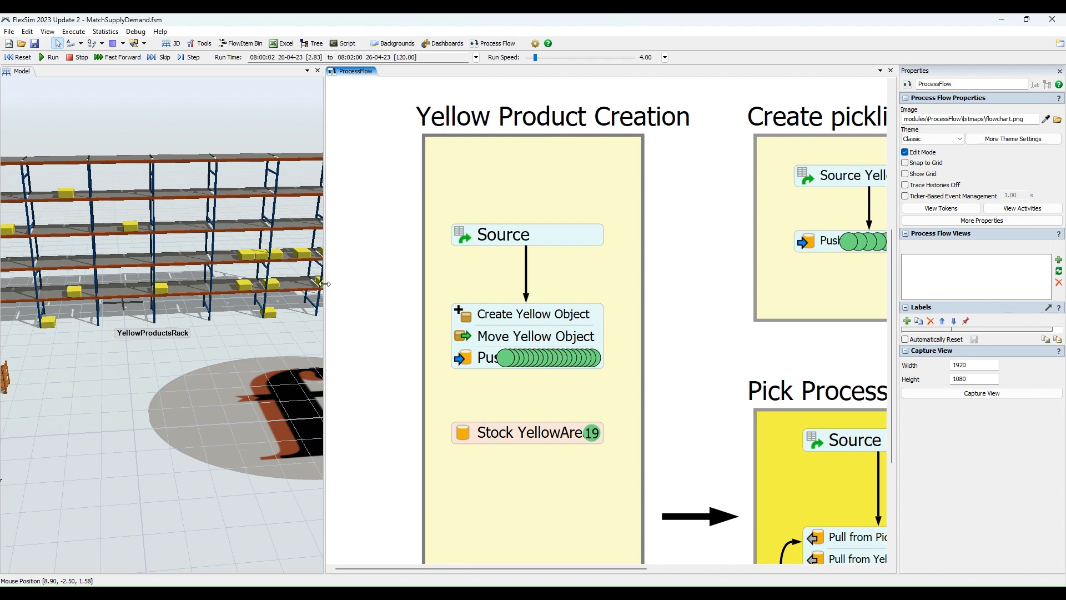
drag(325, 284, 498, 285)
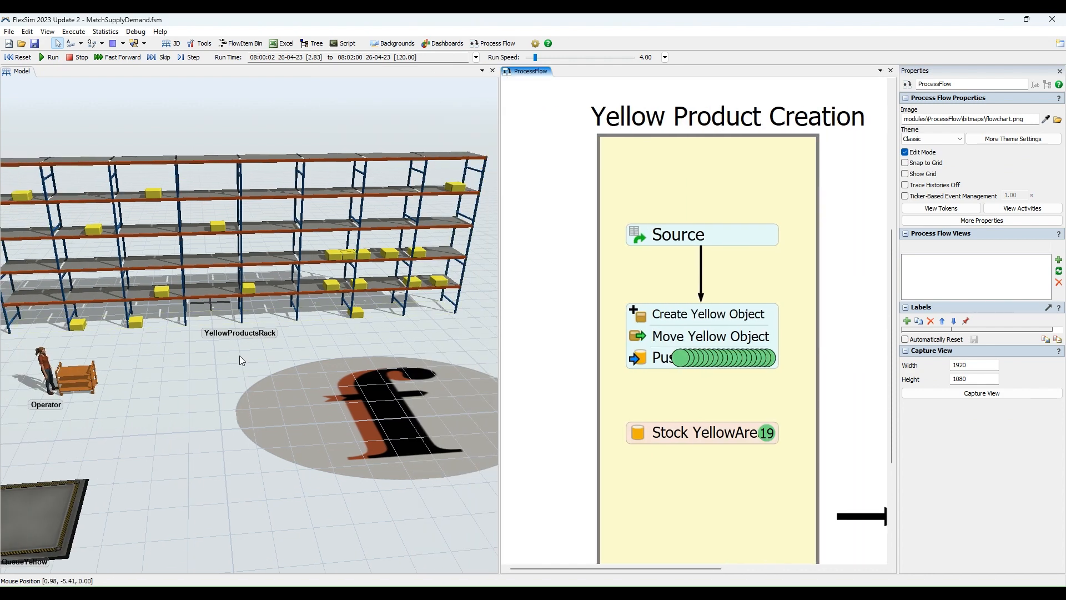
click(265, 364)
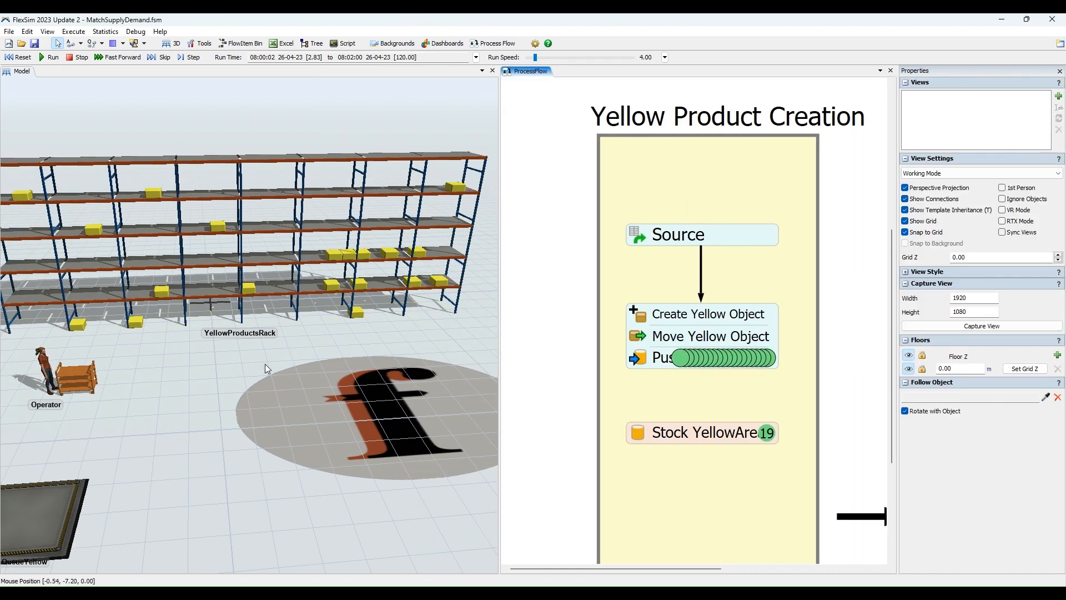
scroll(272, 361, down, 3)
scroll(261, 359, up, 3)
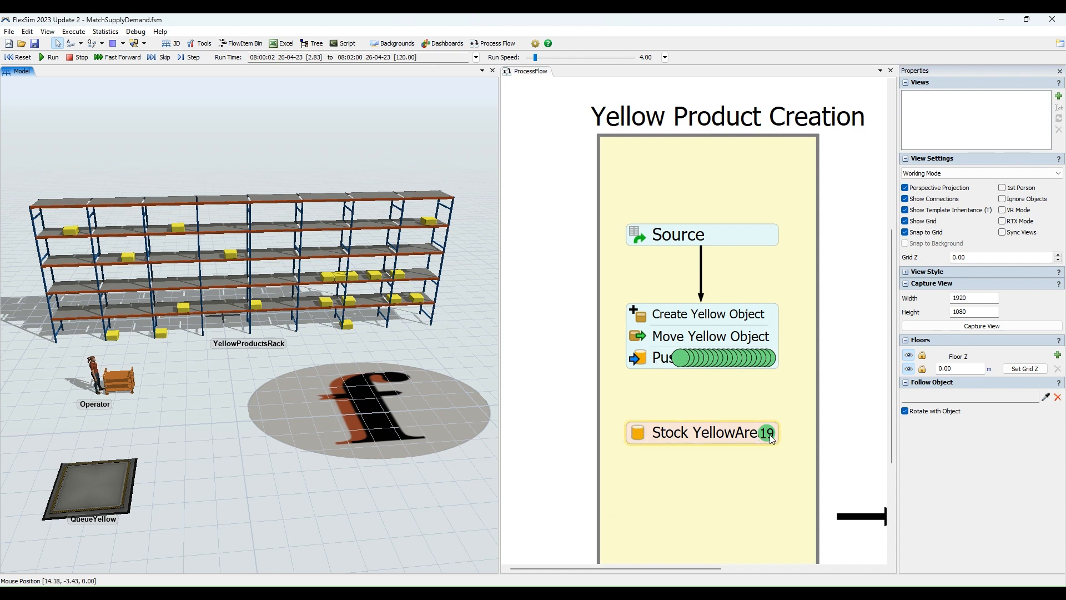
Inspect the properties and list link of the first token waiting at Push to StockList.
click(637, 432)
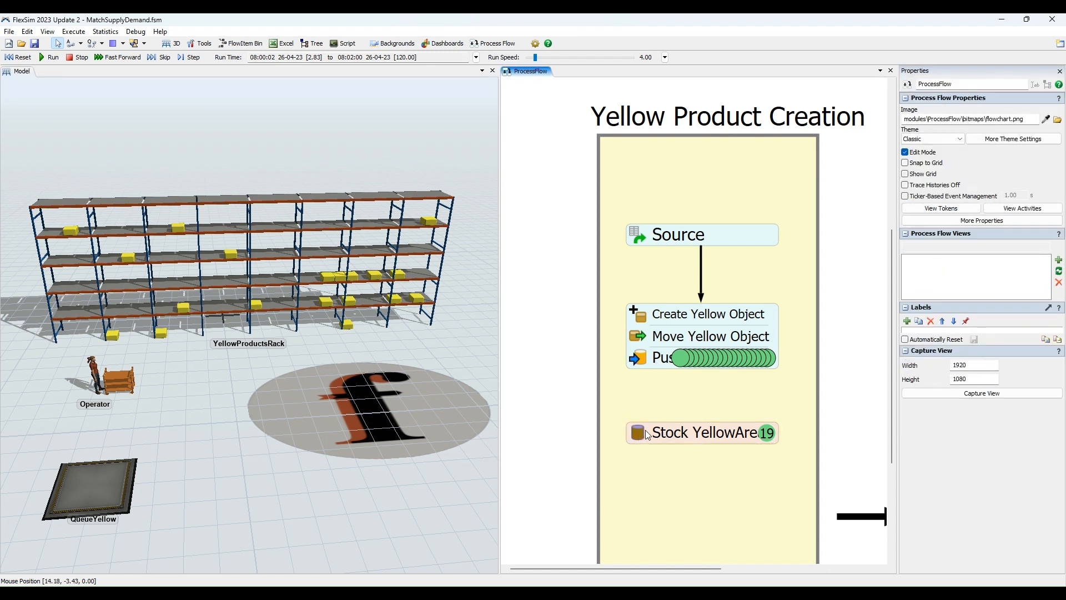
click(680, 358)
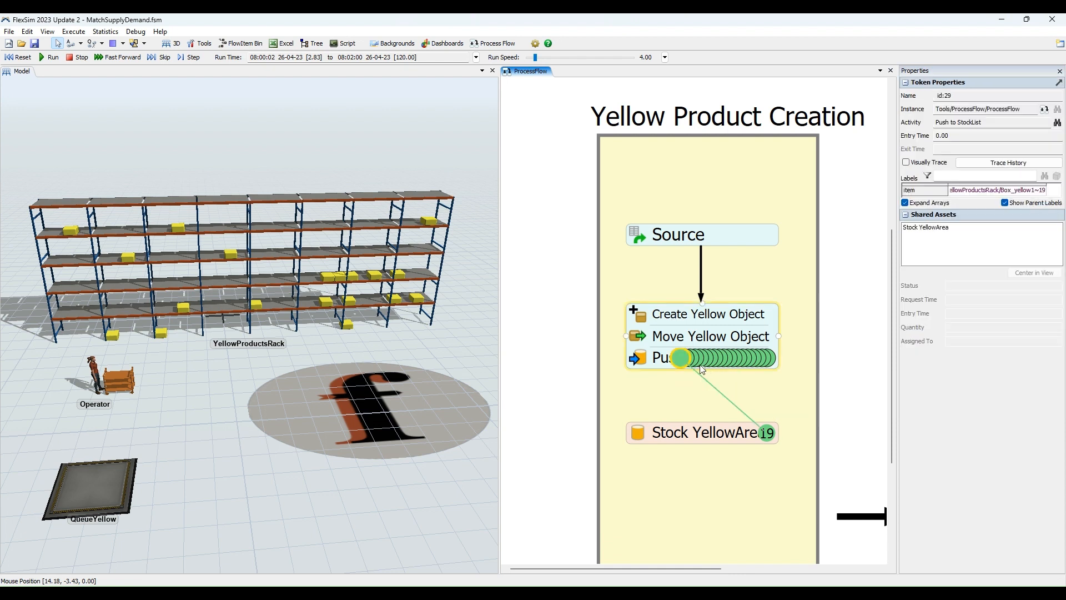
click(625, 92)
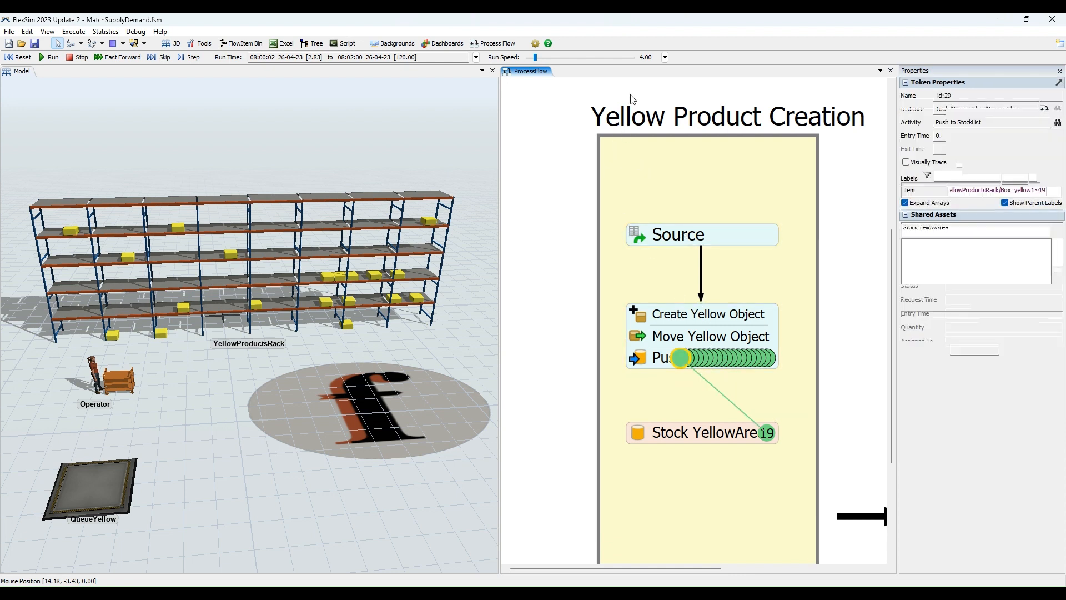
click(681, 357)
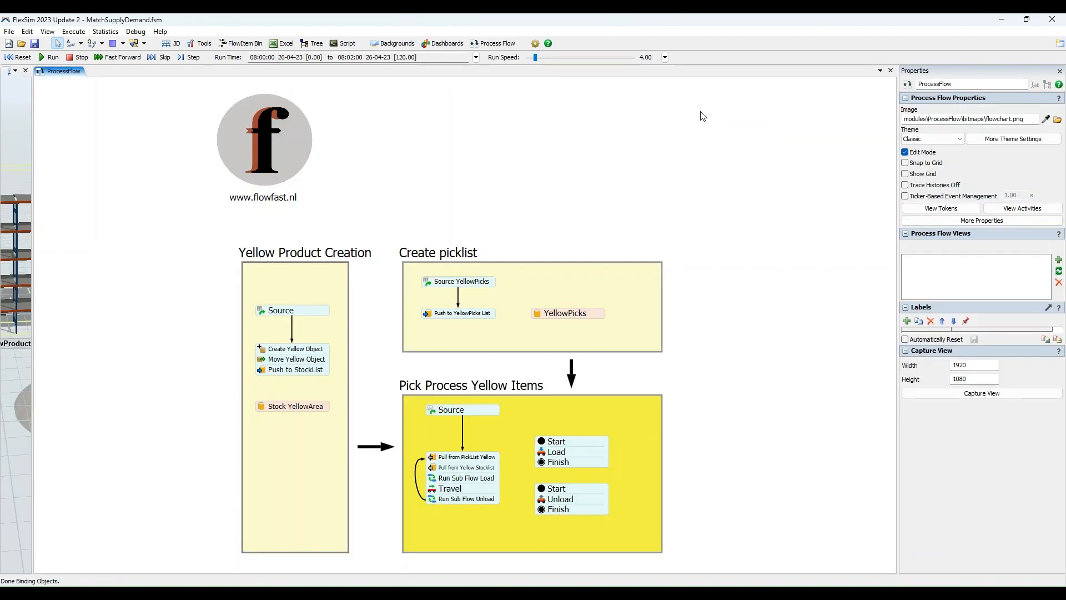
Review the properties of Source YellowPicks and Push to YellowPicks List in the Create picklist flow.
scroll(626, 164, up, 6)
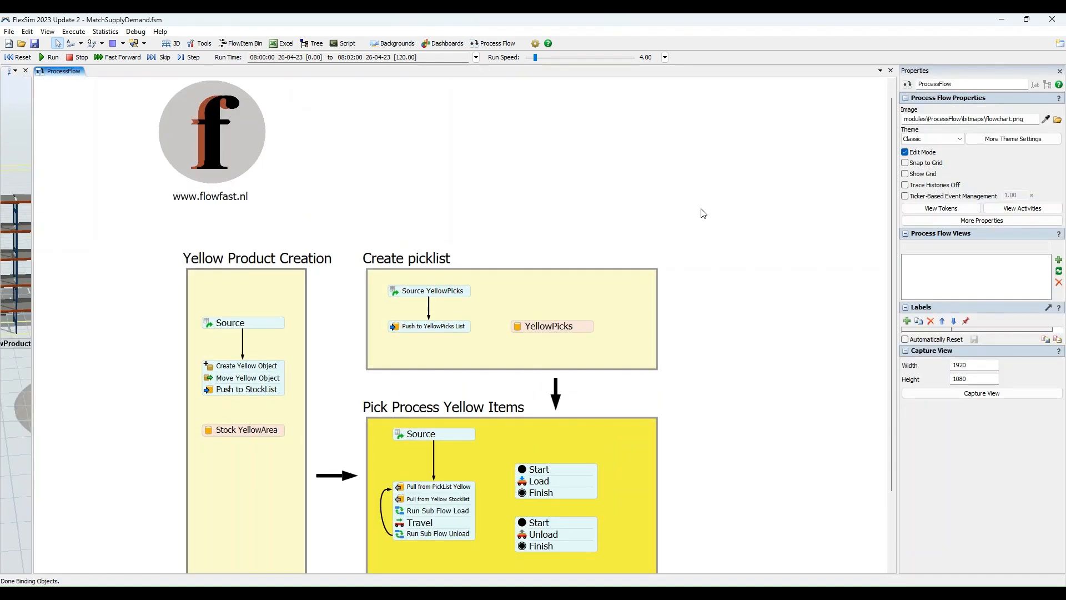
scroll(433, 184, up, 3)
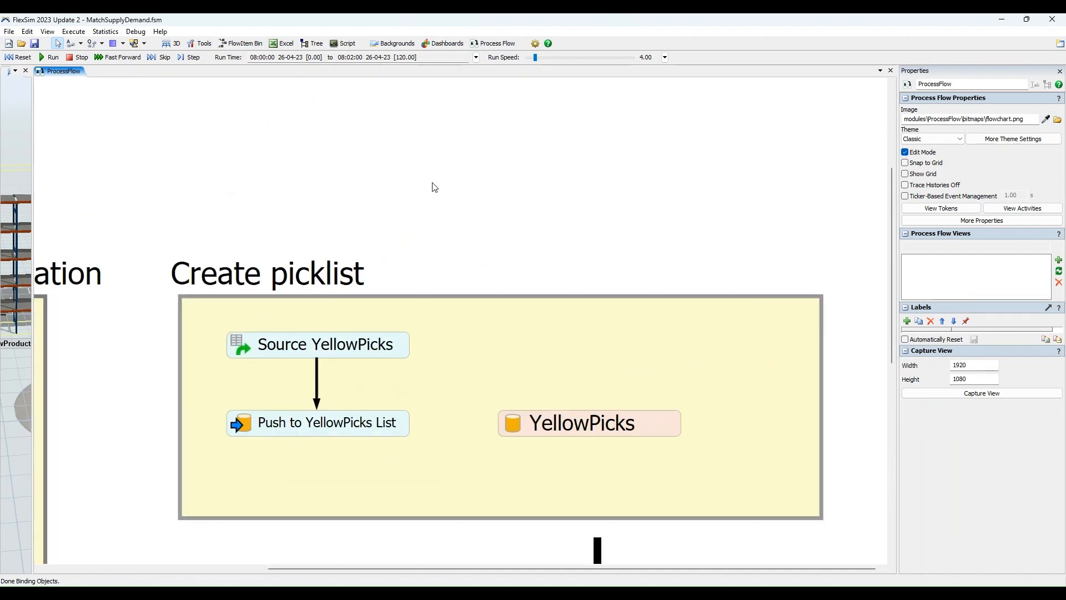
click(210, 314)
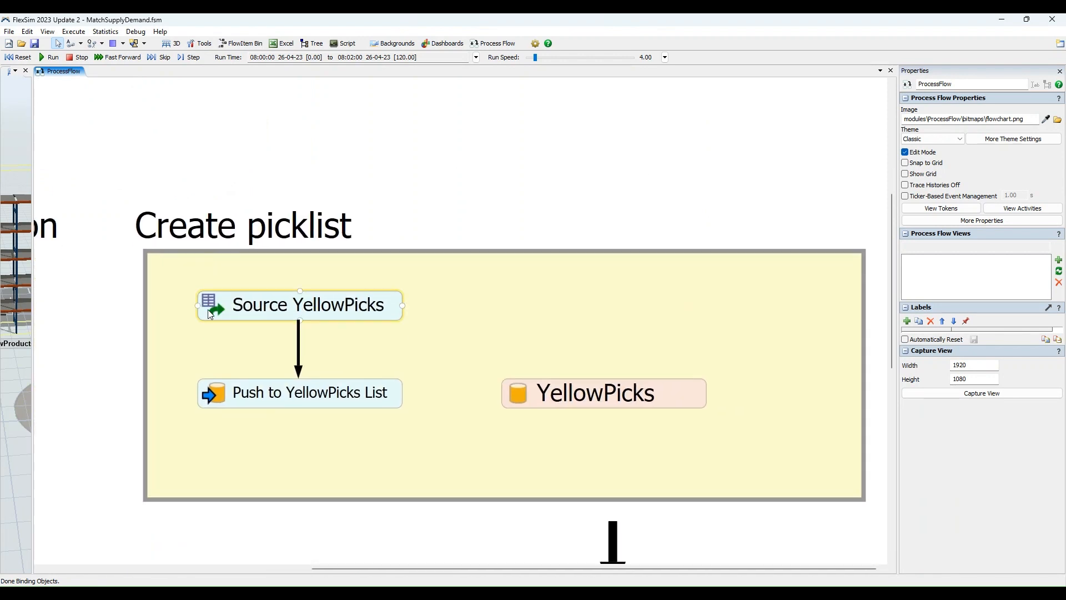
click(208, 306)
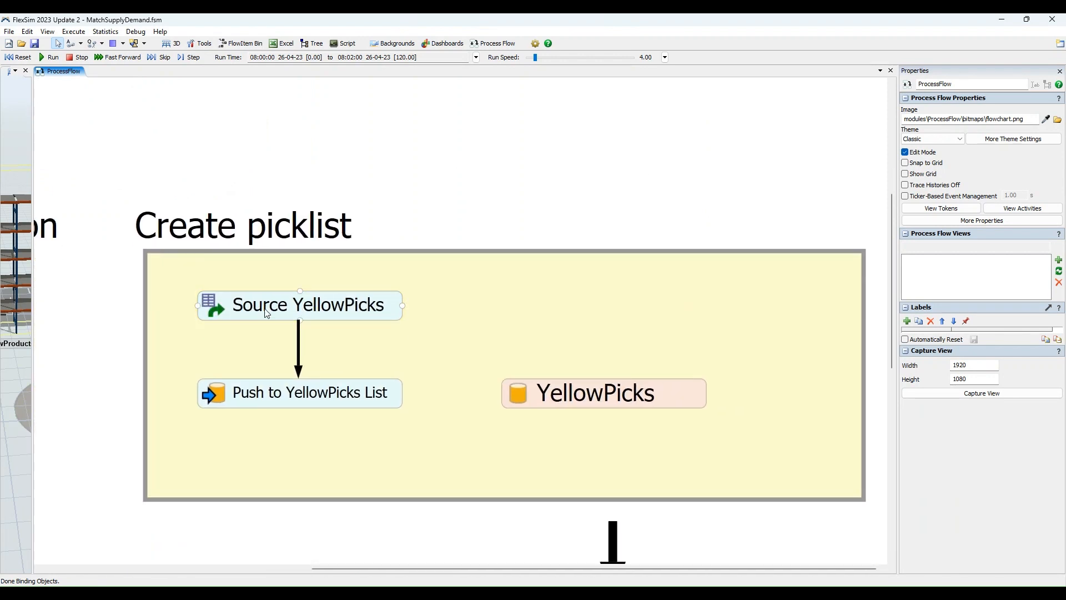
click(231, 300)
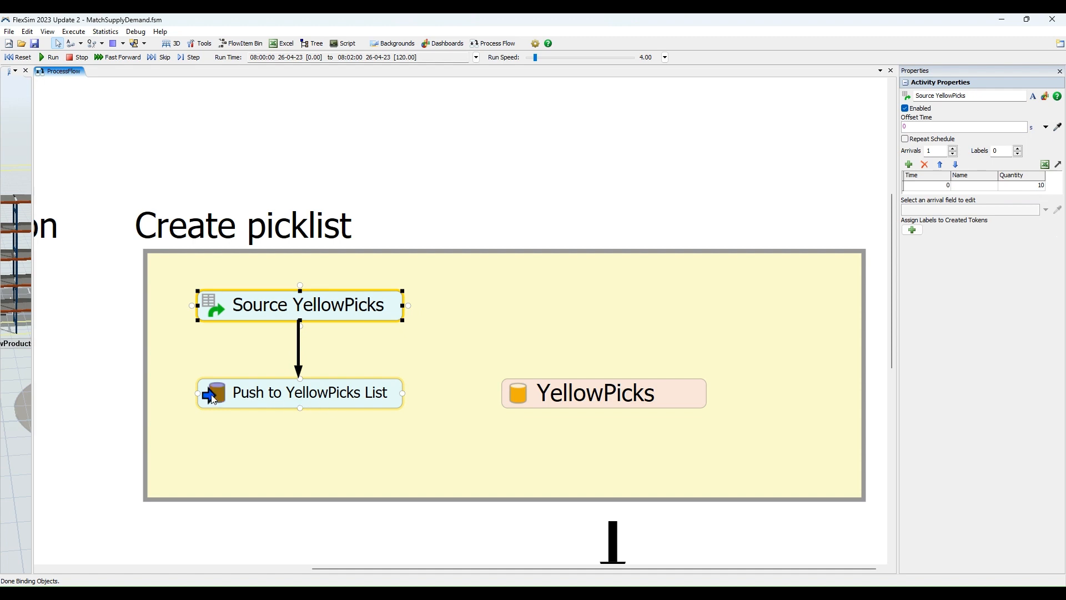
click(245, 401)
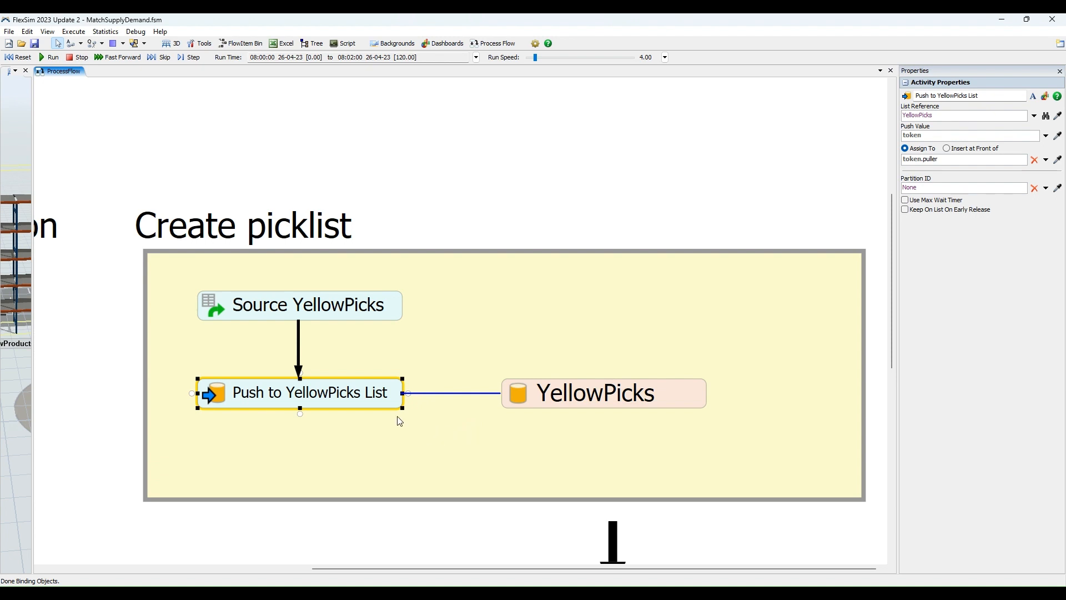
Run and stop the simulation, and inspect several tokens waiting at Push to YellowPicks List.
click(52, 59)
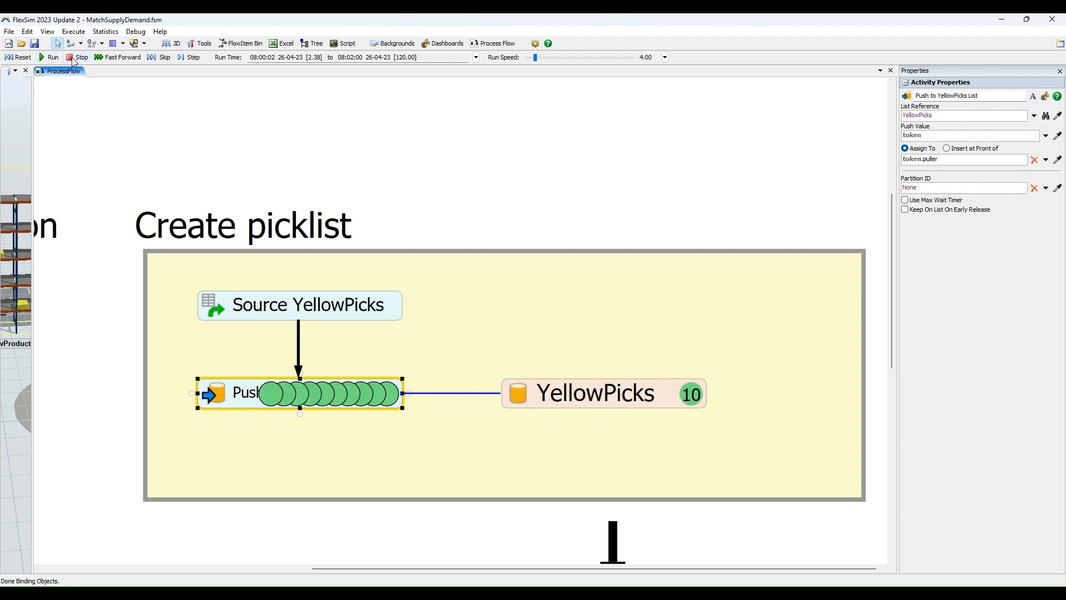
click(75, 57)
click(351, 396)
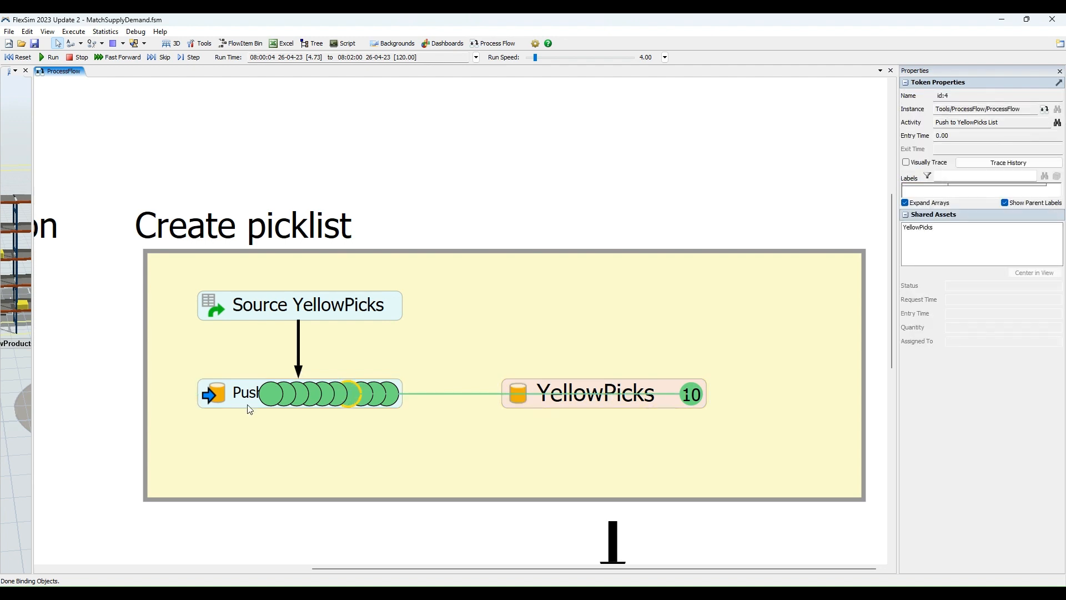
click(304, 396)
click(286, 395)
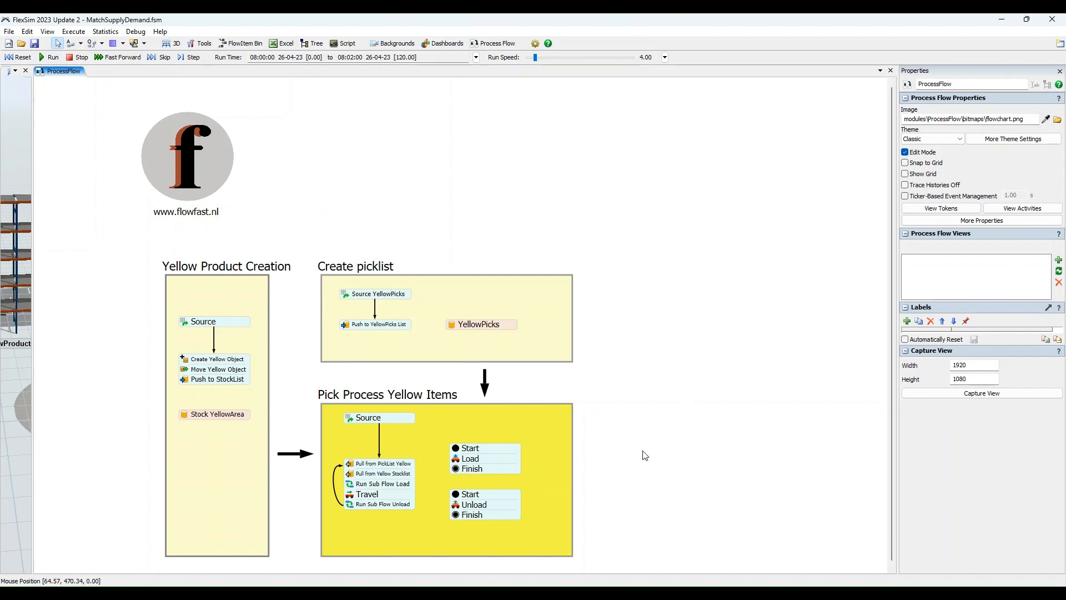
Display the properties of the Source activity in the Pick Process Yellow Items flow.
scroll(633, 442, up, 1)
drag(614, 444, 659, 391)
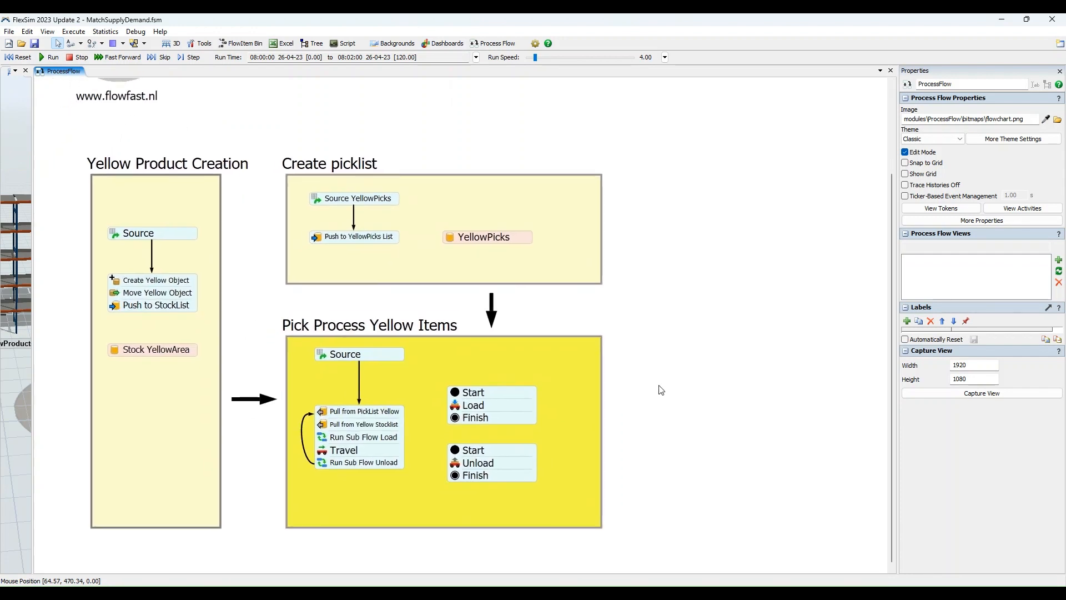
scroll(261, 325, up, 3)
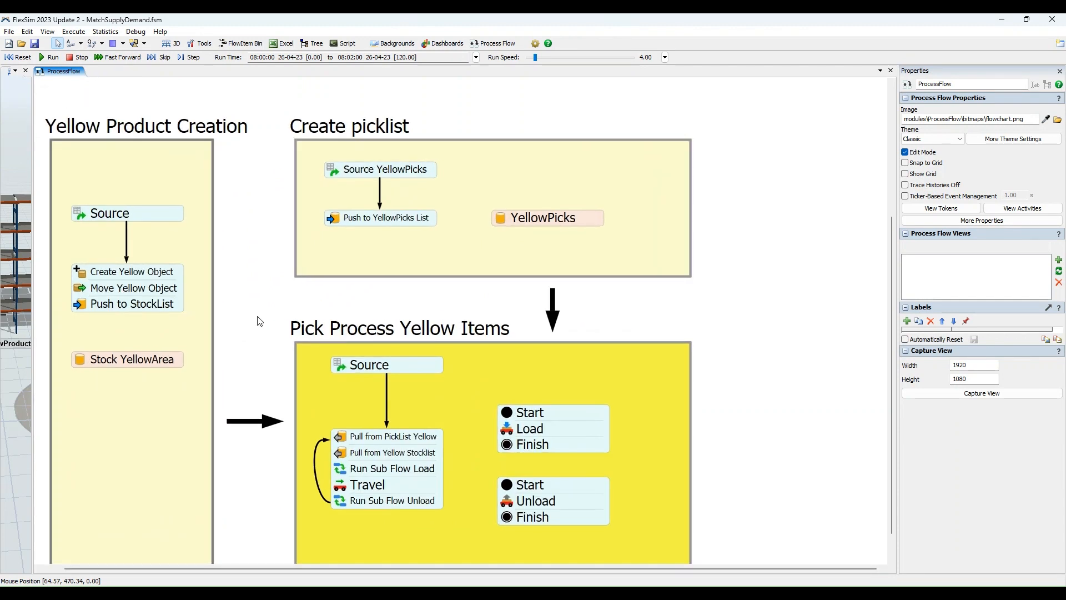
drag(251, 330, 125, 218)
scroll(217, 309, up, 1)
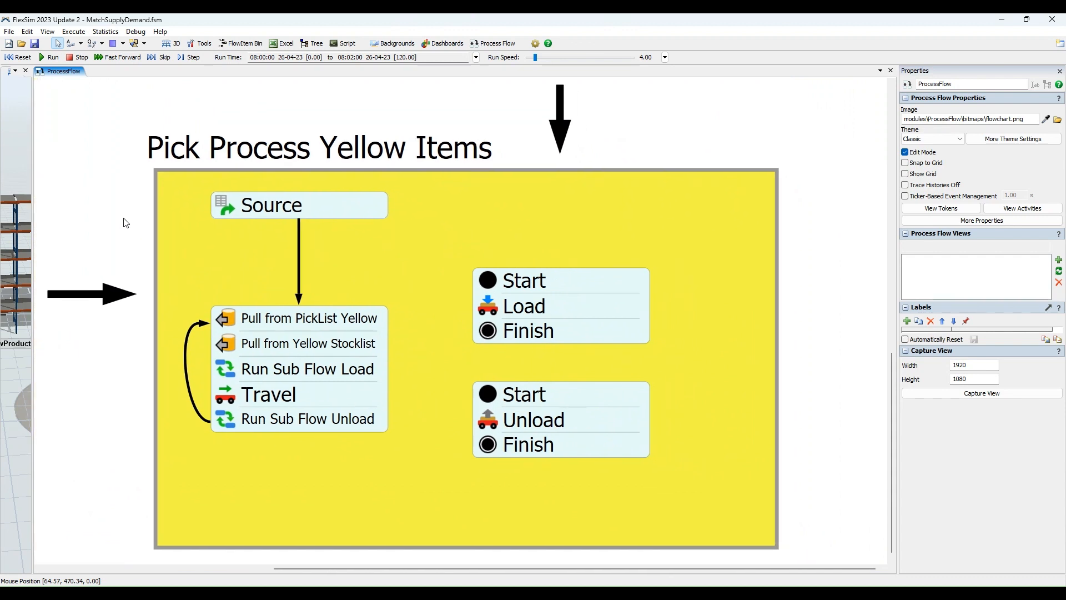
click(230, 209)
click(258, 207)
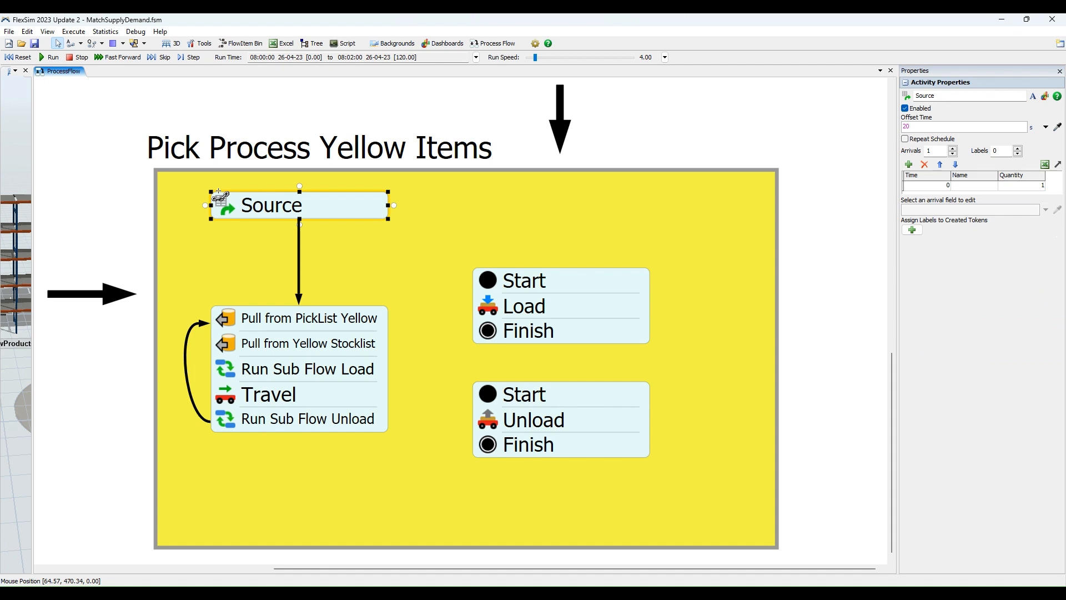
Review the list reference, request number and label assignment of the Pull from PickList Yellow activity.
click(236, 309)
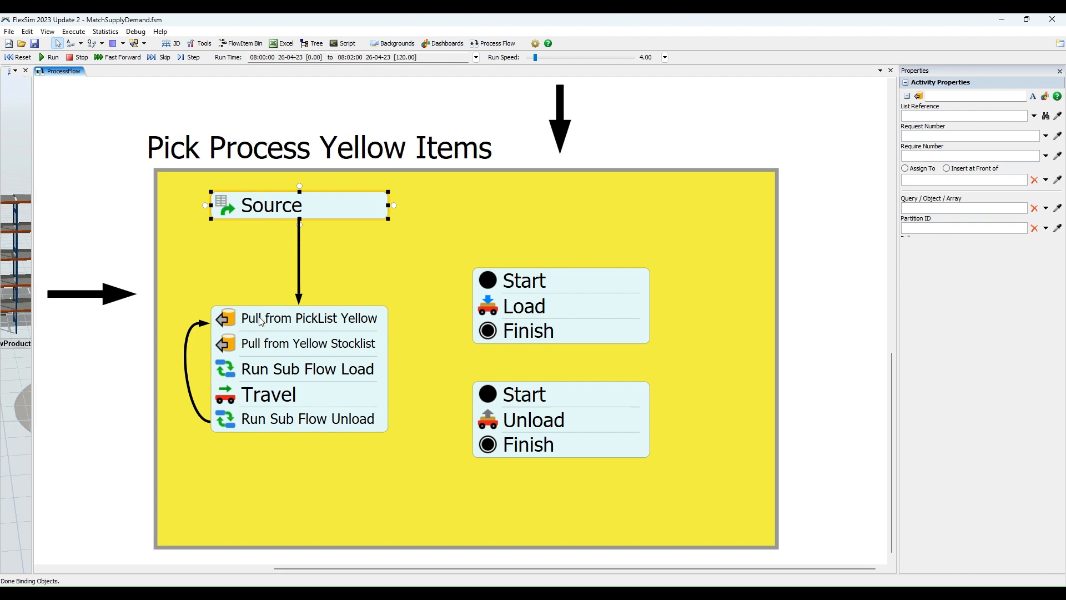
click(261, 321)
click(257, 314)
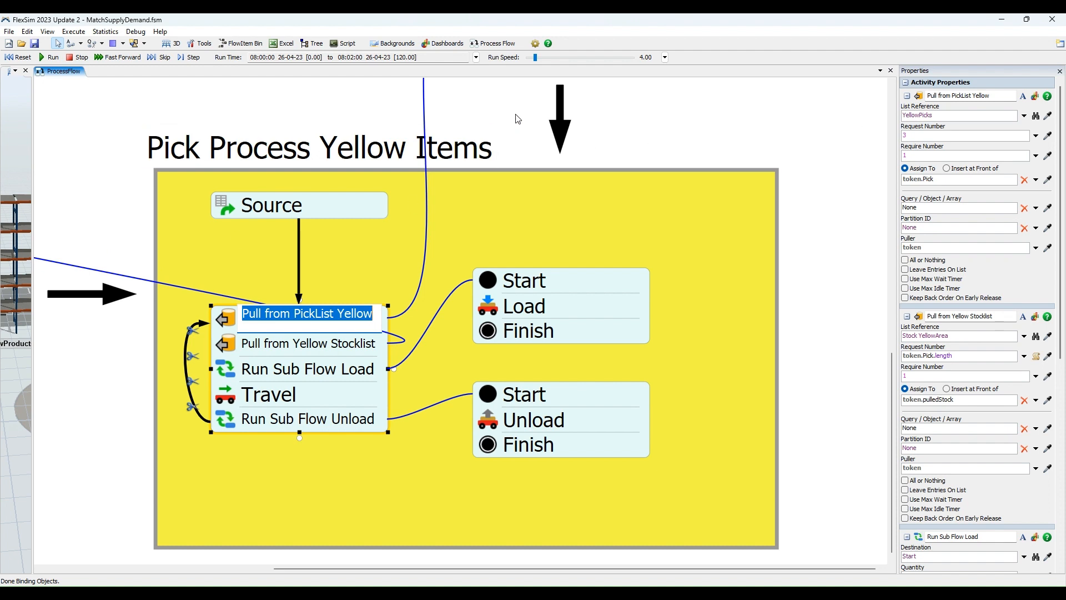
drag(522, 114, 513, 157)
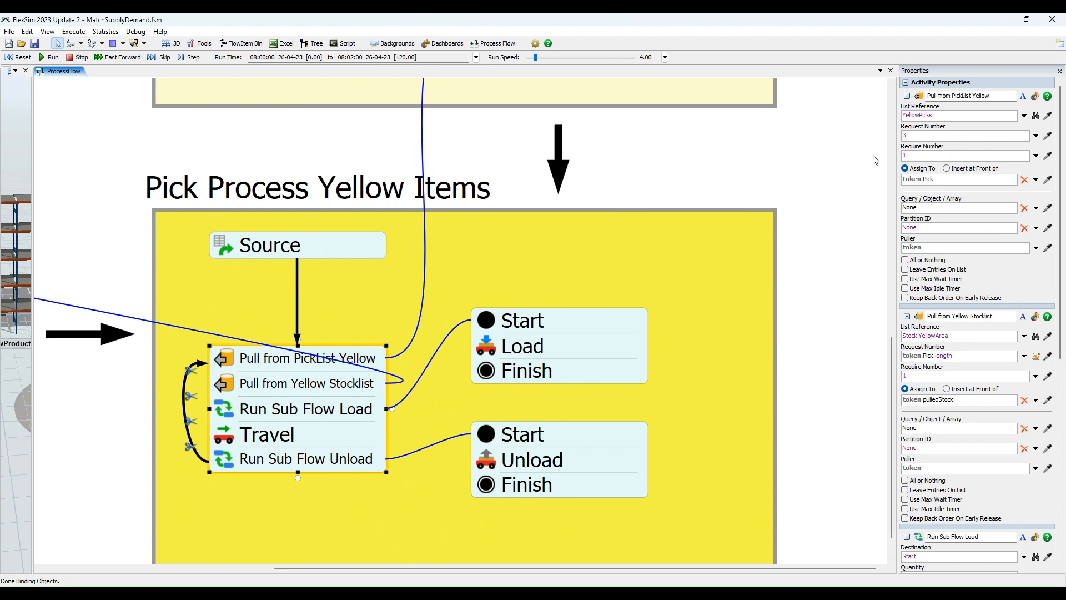
drag(745, 150, 739, 180)
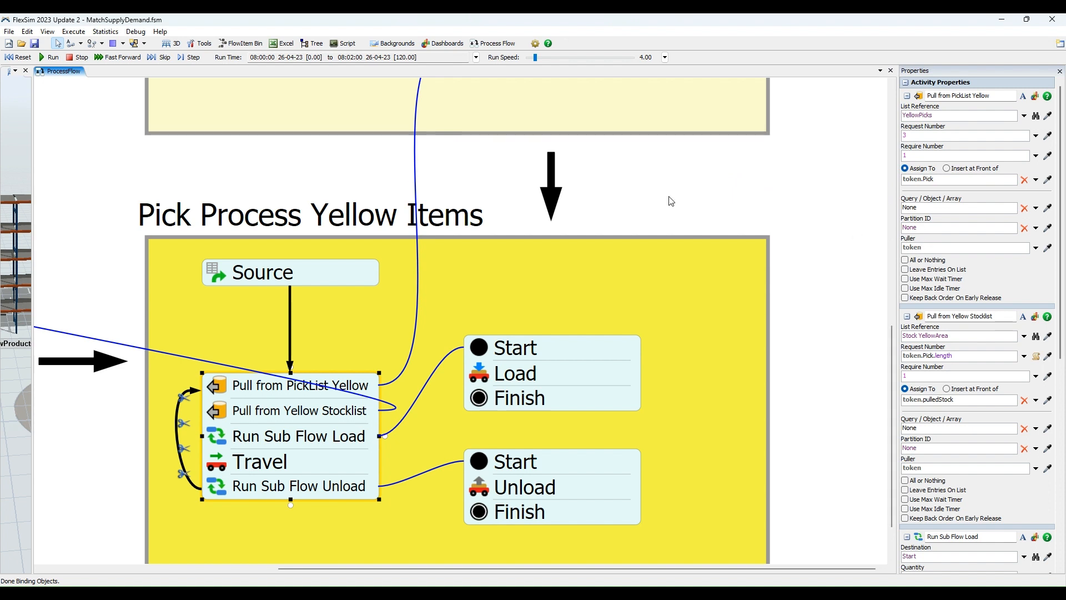
drag(671, 201, 766, 147)
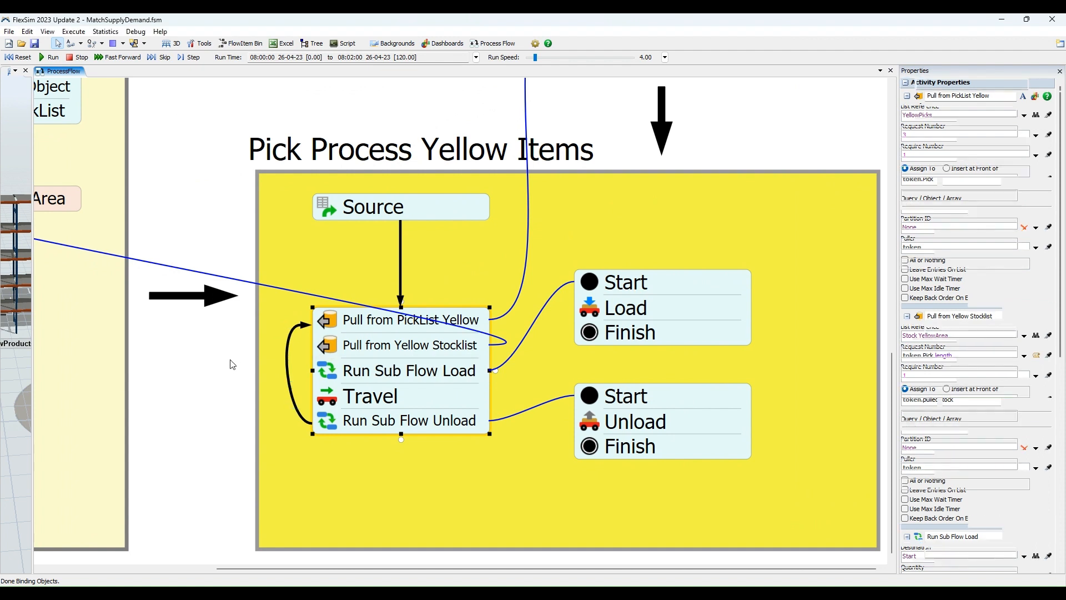
Examine the Pull from Yellow Stocklist properties and trace the activity's link to the Stock YellowArea list.
drag(217, 374, 388, 389)
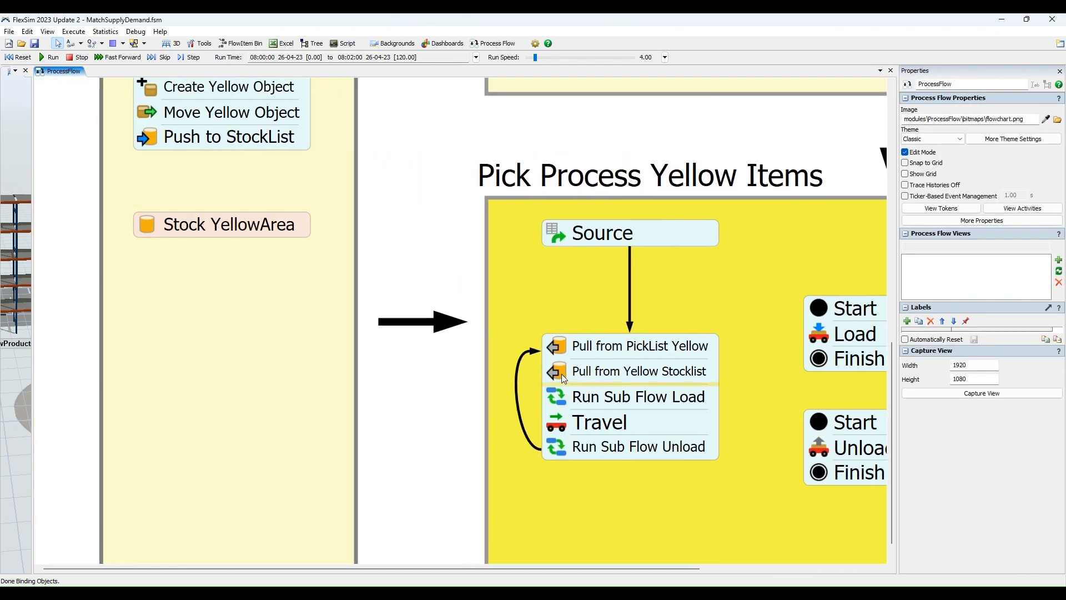
click(594, 371)
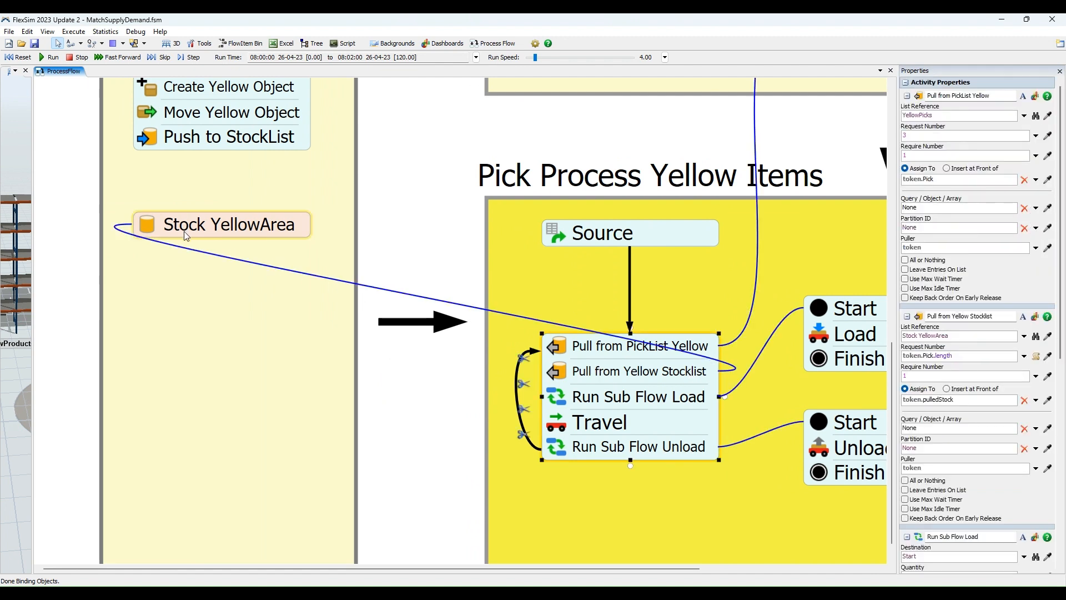
drag(406, 257, 282, 232)
scroll(451, 377, up, 1)
scroll(454, 379, up, 1)
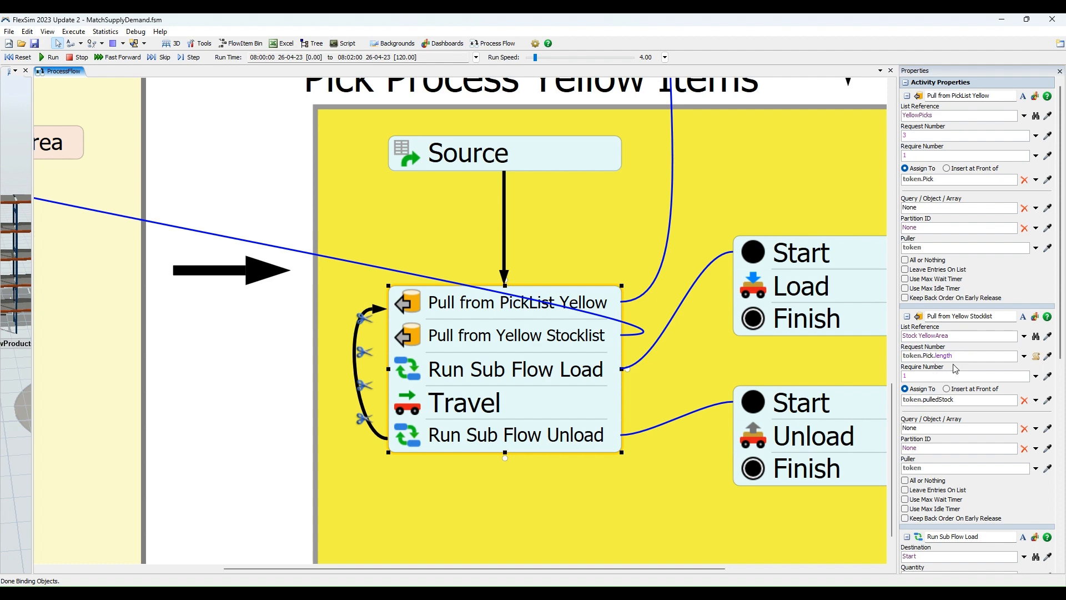
scroll(533, 350, down, 2)
drag(274, 208, 324, 221)
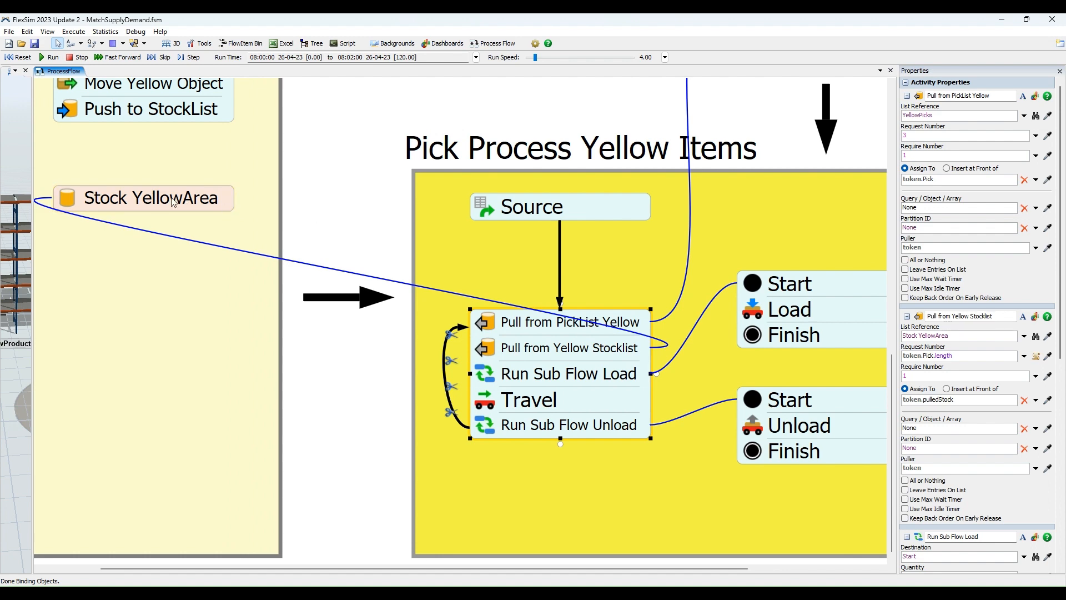
drag(392, 217, 330, 206)
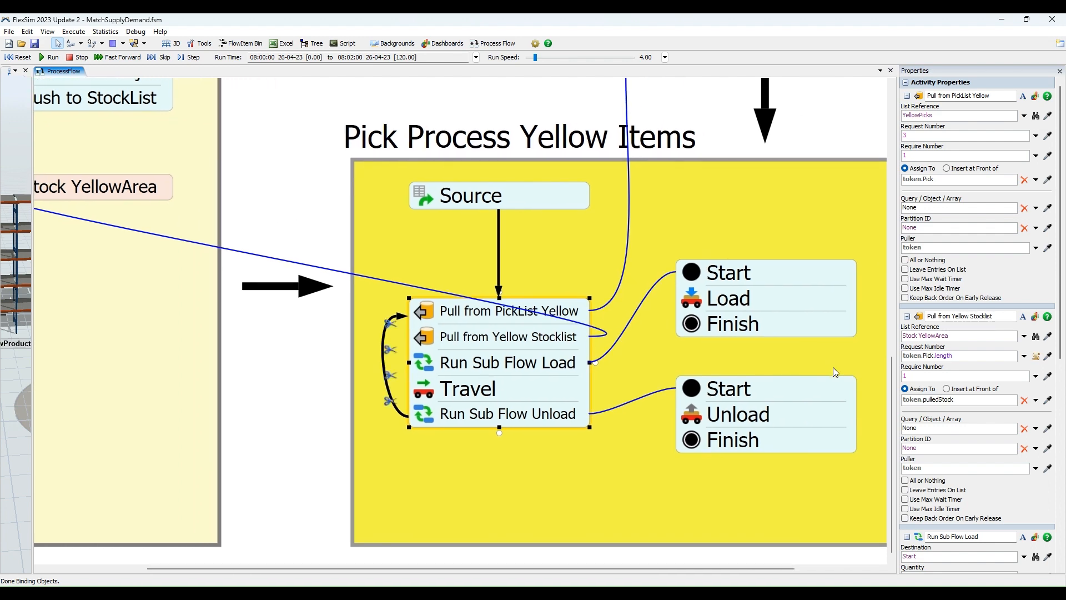
scroll(598, 314, up, 1)
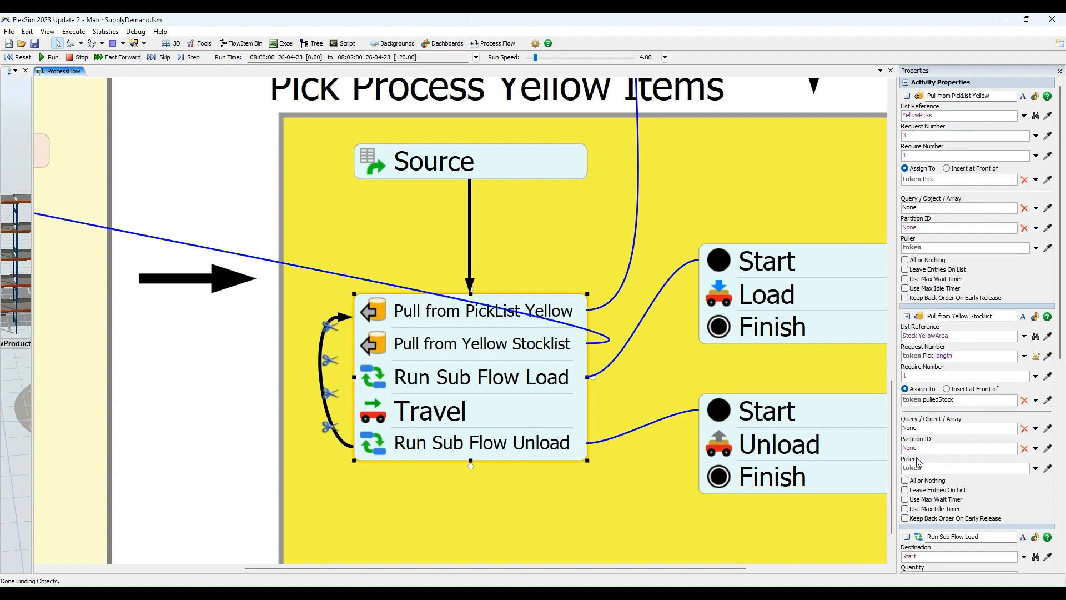
Run the simulation until a token appears at Source, then select it and step it to Pull from Yellow Stocklist.
click(51, 58)
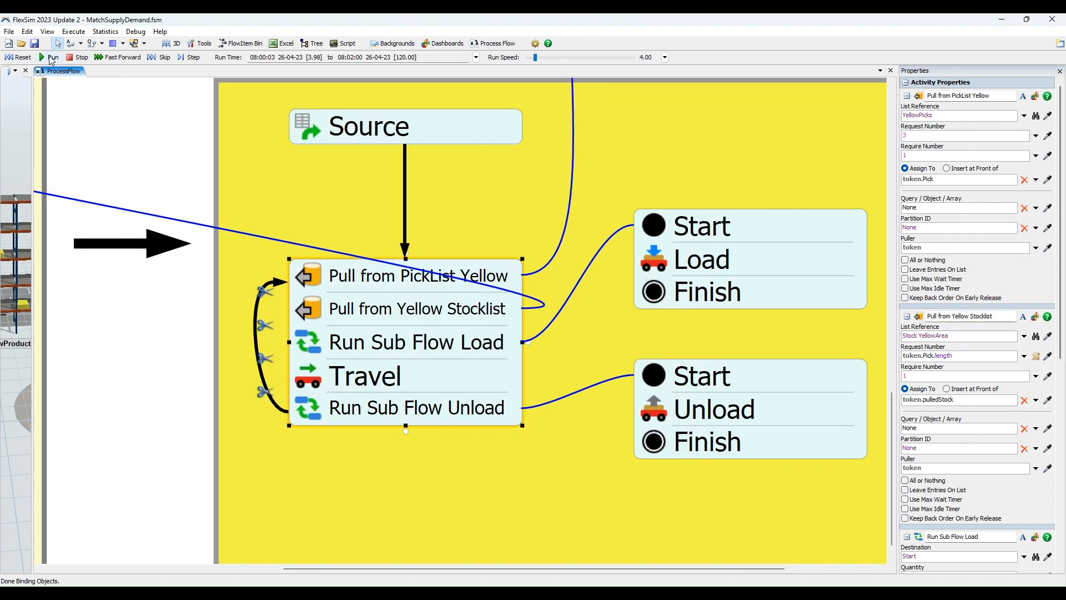
click(20, 57)
click(192, 58)
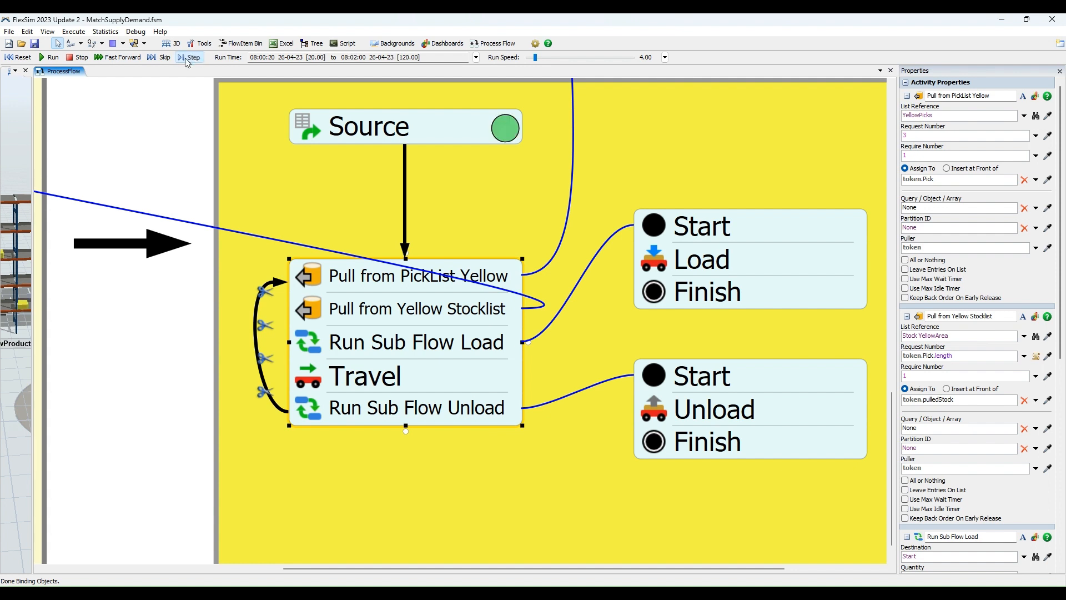
click(507, 129)
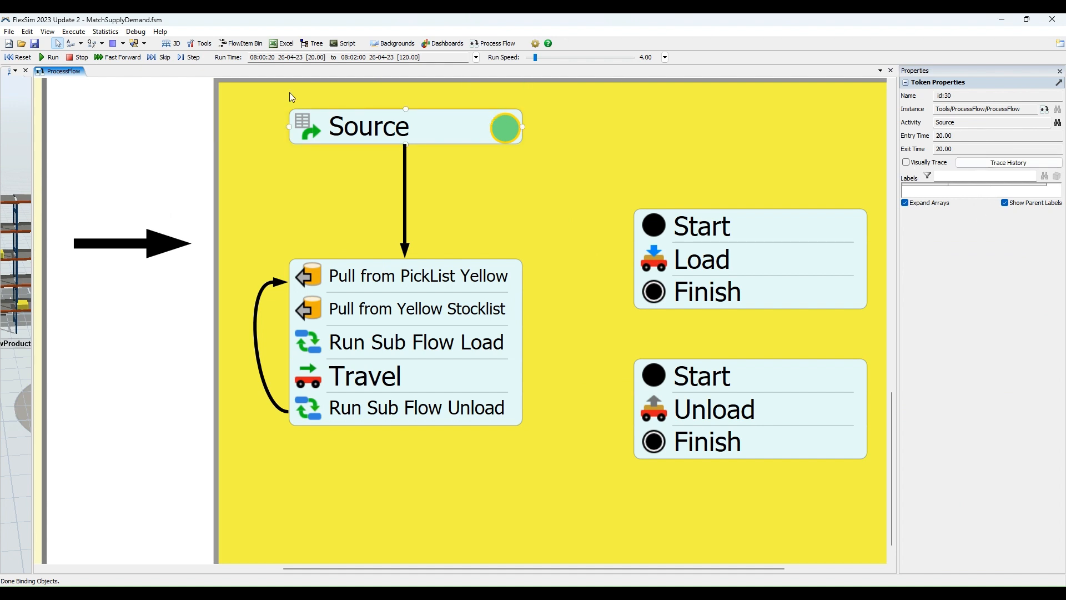
click(198, 60)
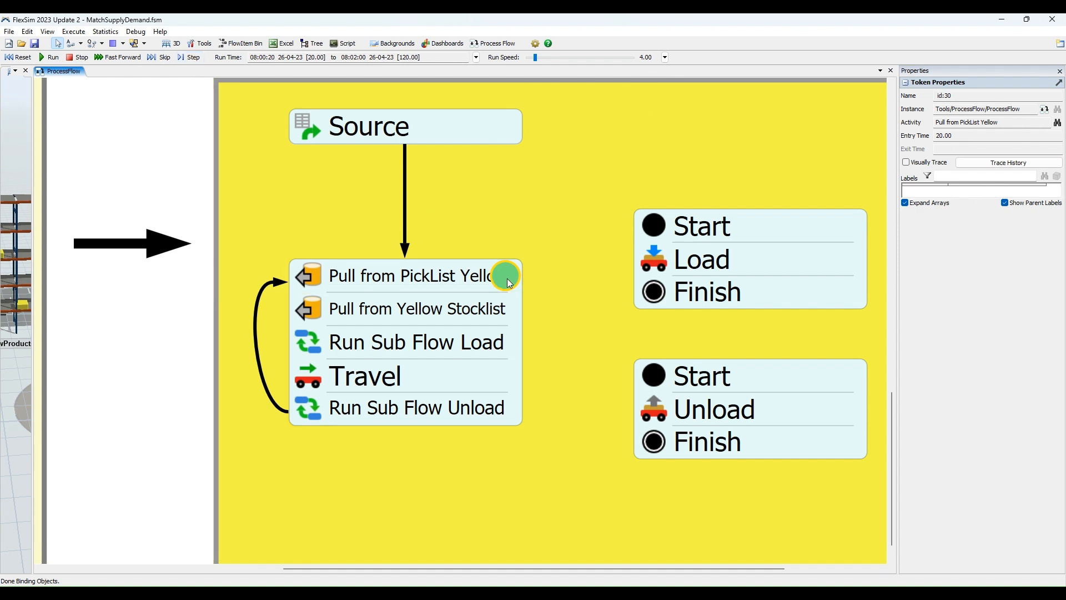
click(191, 59)
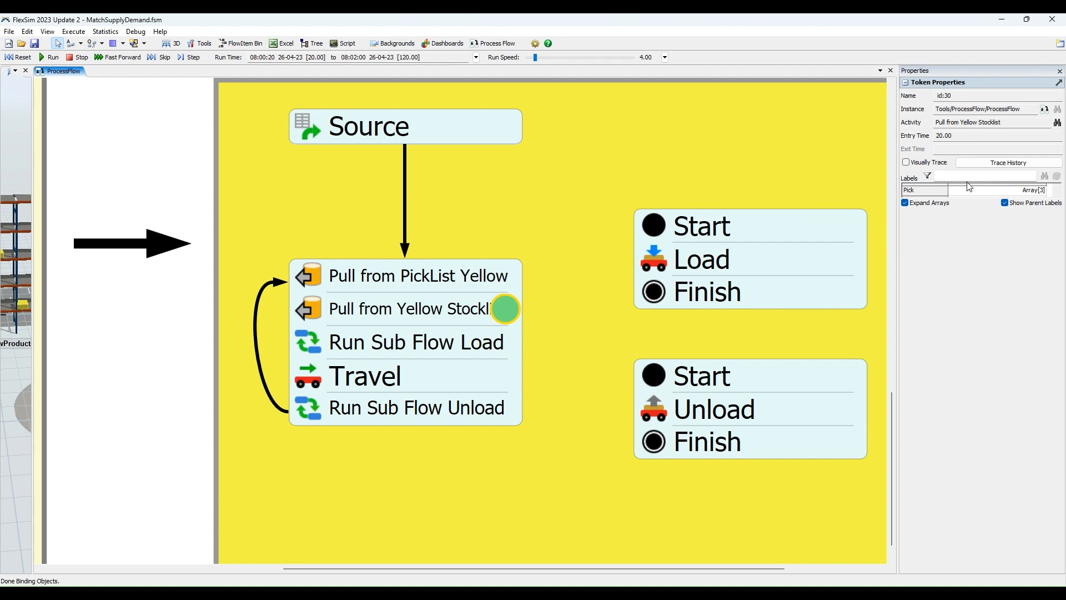
Expand the token's Pick label array and inspect its individual entries.
click(1033, 192)
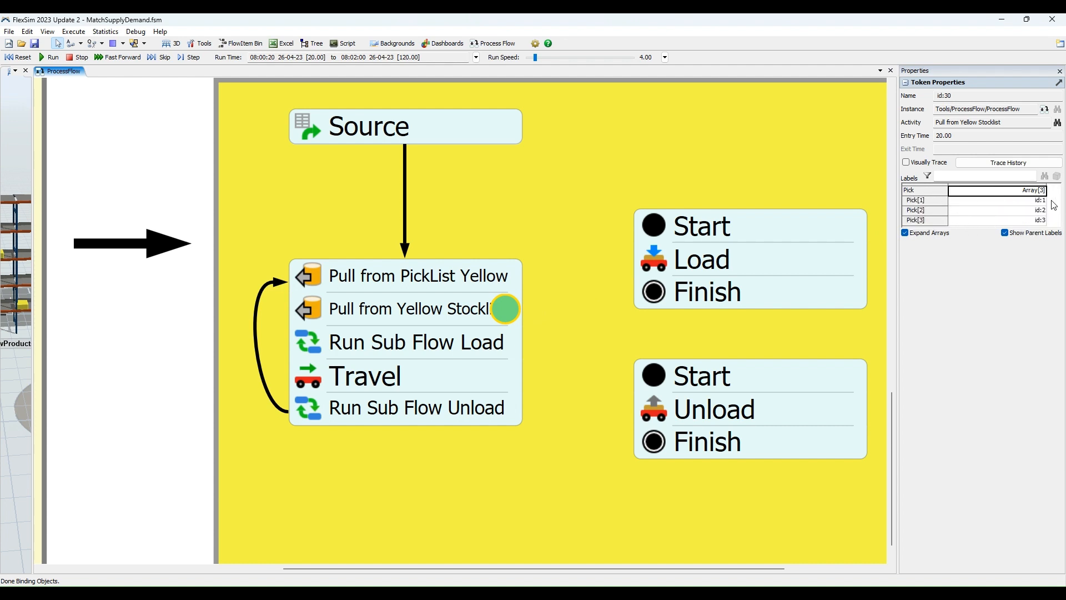
click(980, 210)
click(1025, 221)
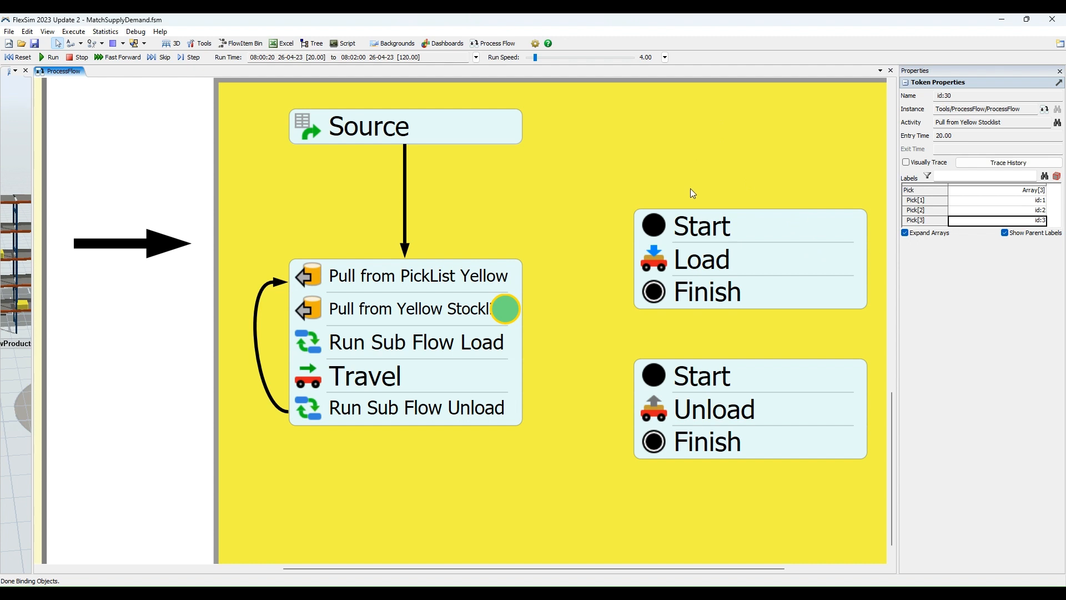
click(375, 144)
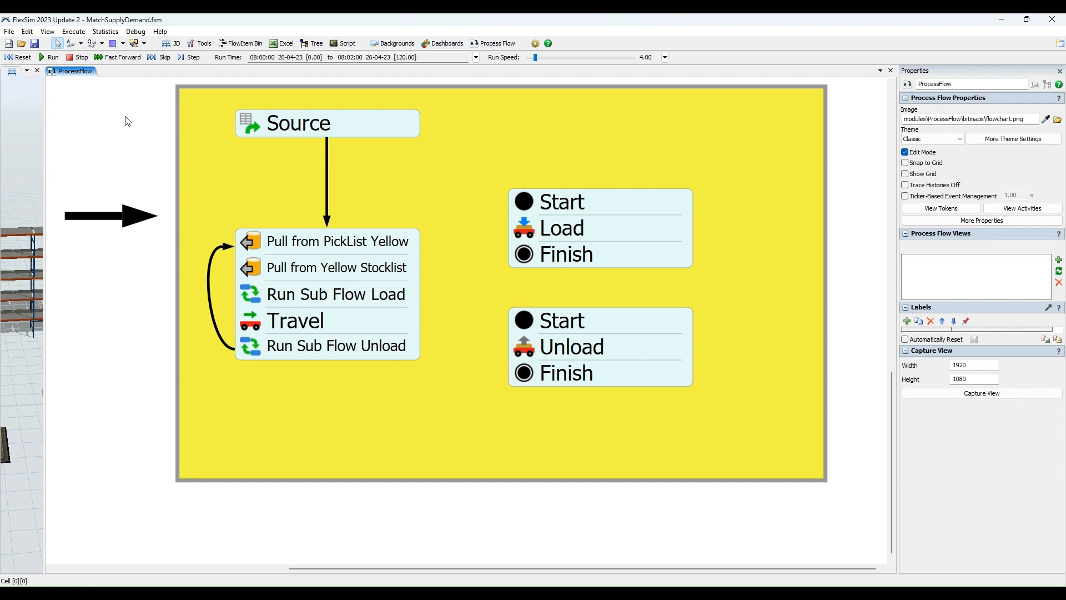
Review the Run Sub Flow Load properties and display those of the Start, Load, Finish block it calls.
click(300, 294)
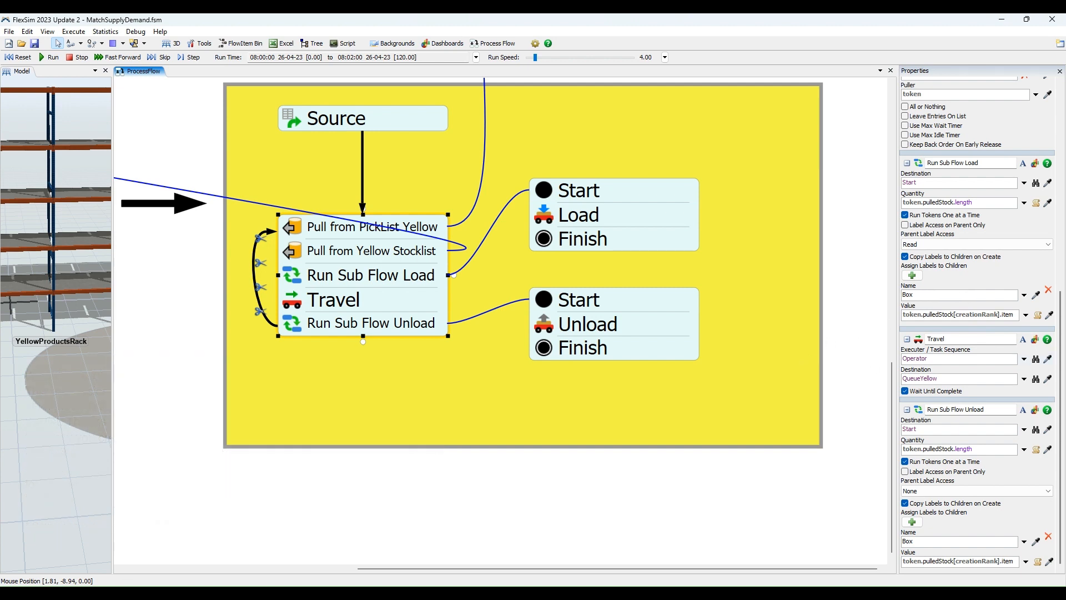
click(553, 218)
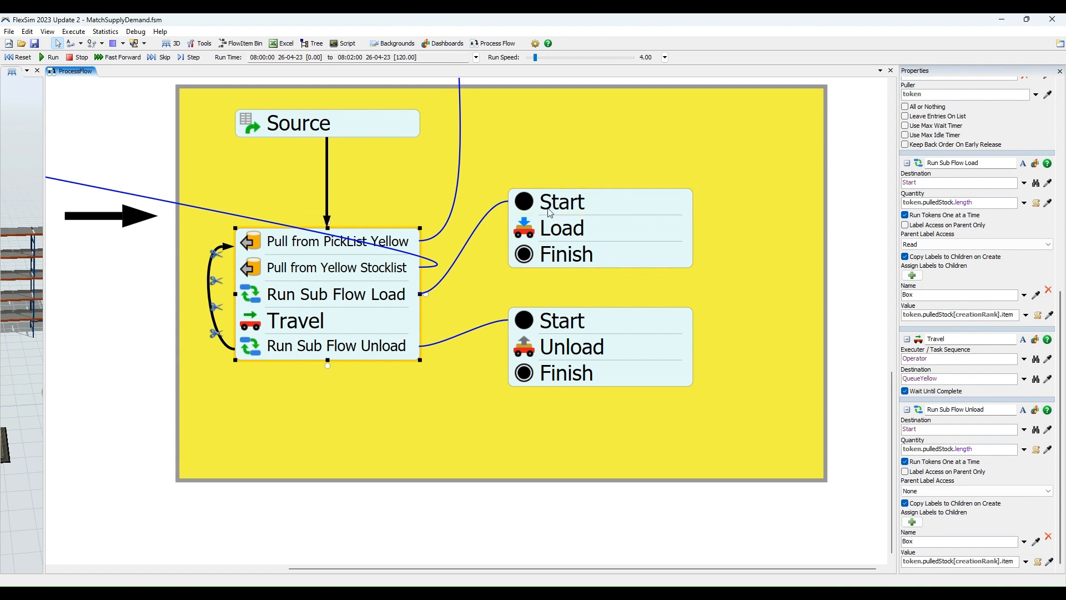
click(608, 204)
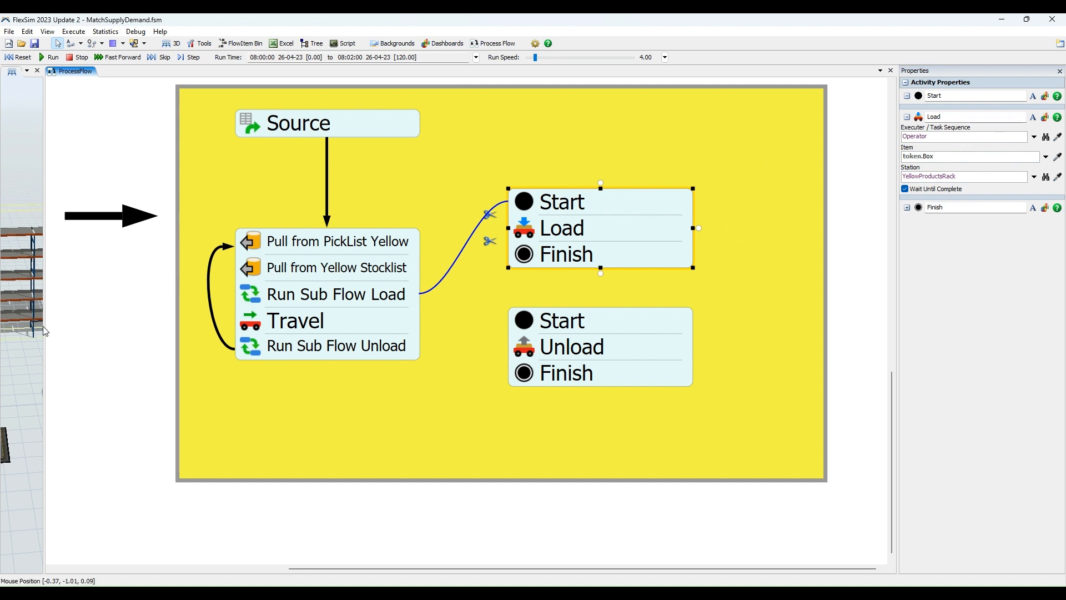
Widen the 3D model view and get a close view of the Operator and its cart.
drag(44, 330, 261, 327)
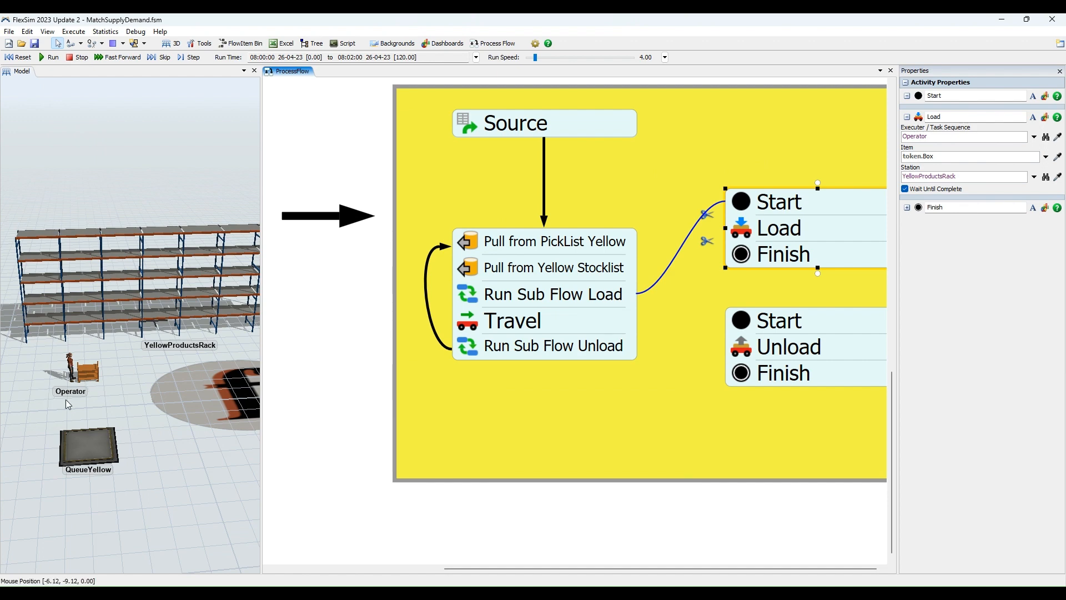
scroll(66, 399, up, 5)
click(112, 371)
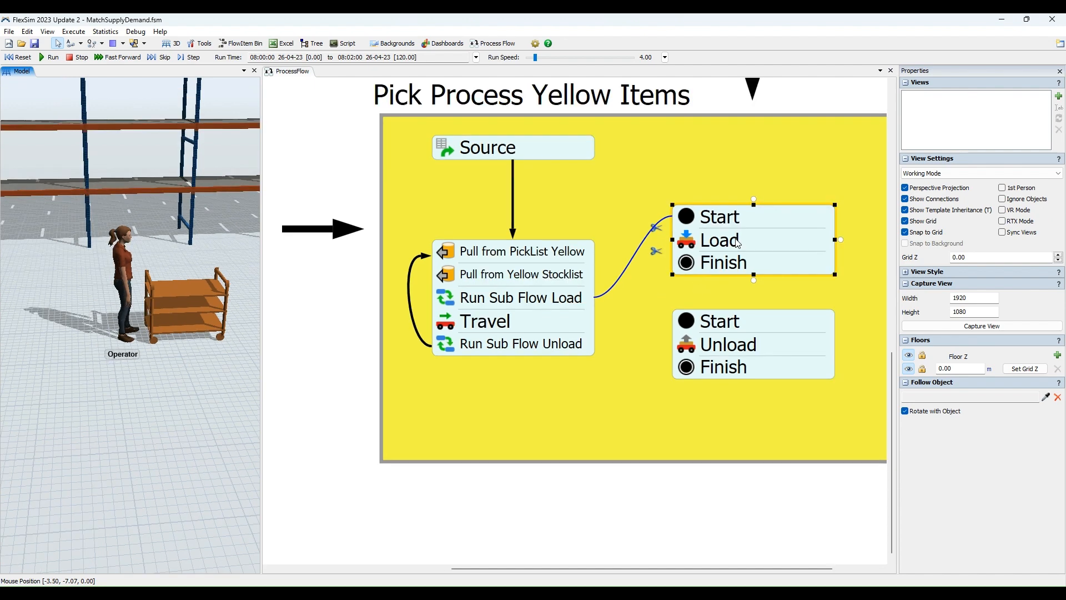
Review the Load activity's executer, item and station, and expand the properties of the Finish activity below it.
click(701, 245)
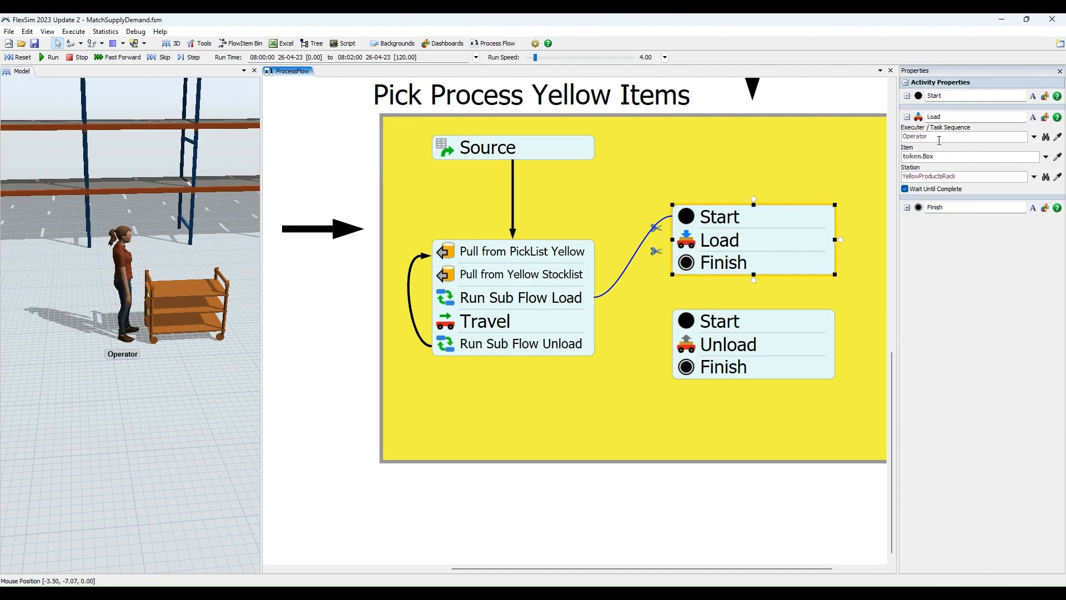
drag(714, 494, 659, 499)
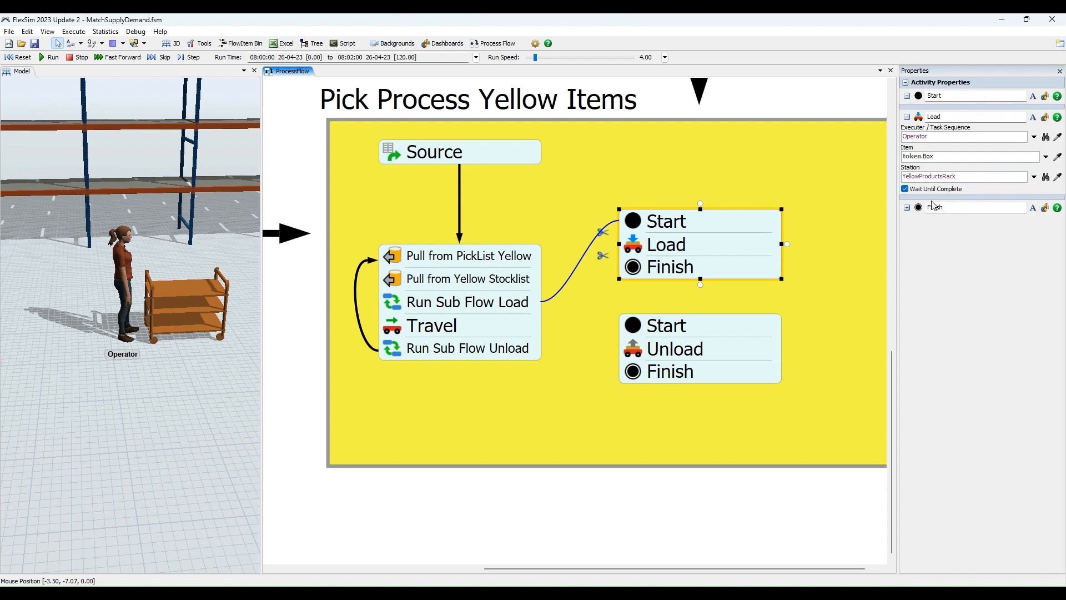
click(911, 209)
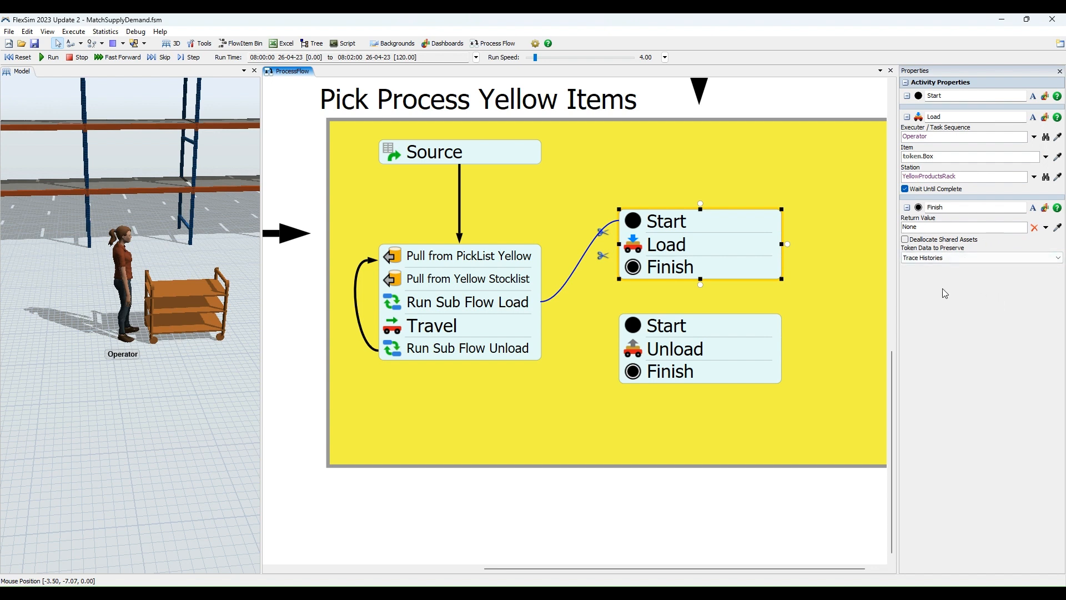
click(564, 319)
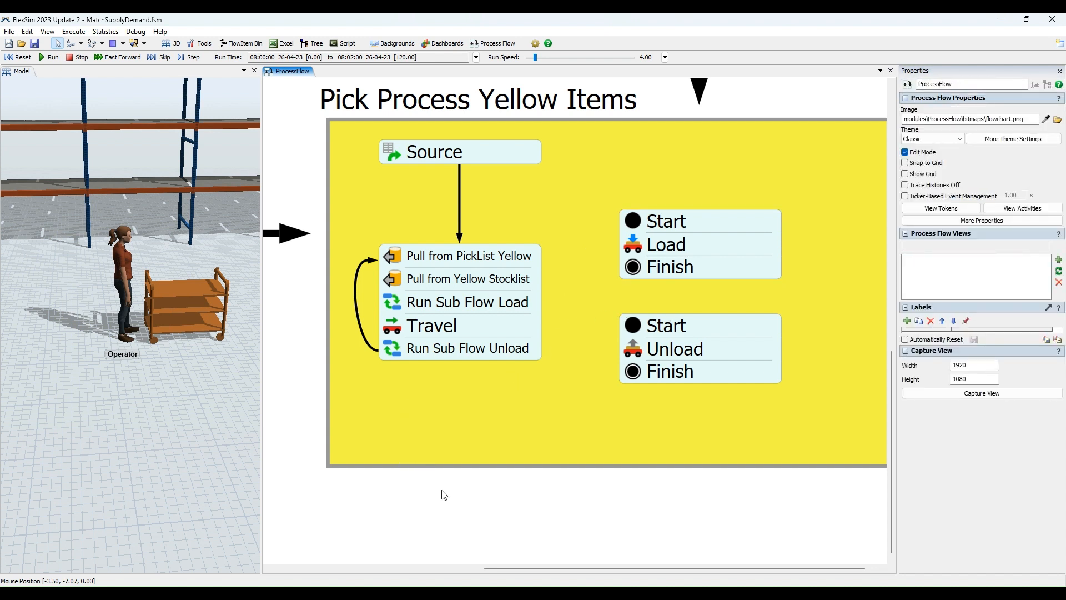
Display the properties of the Travel activity in the Pick Process Yellow Items flow.
drag(440, 488, 453, 487)
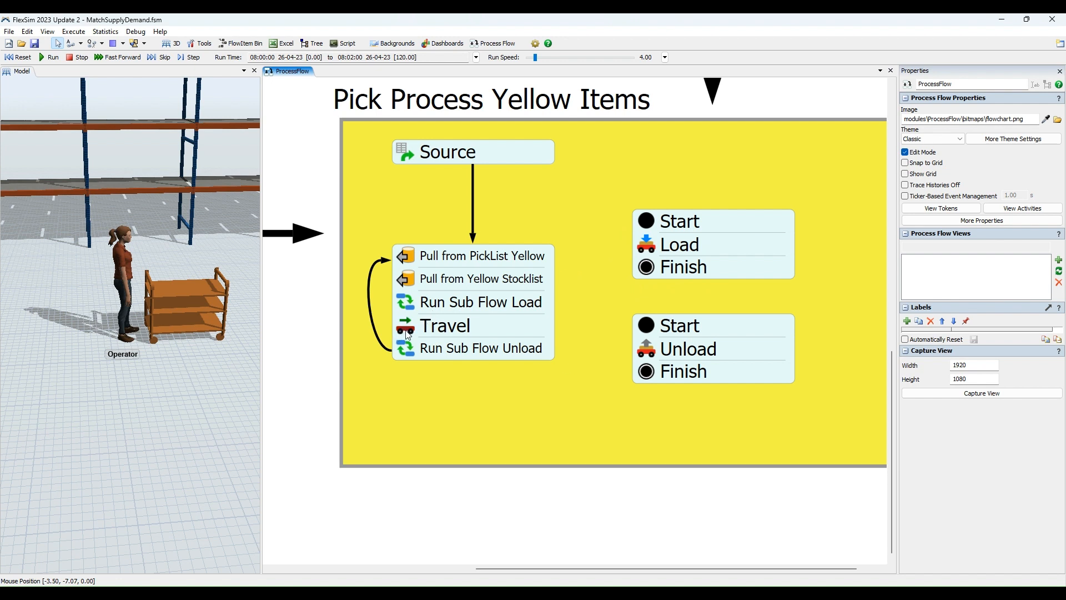
scroll(410, 355, up, 2)
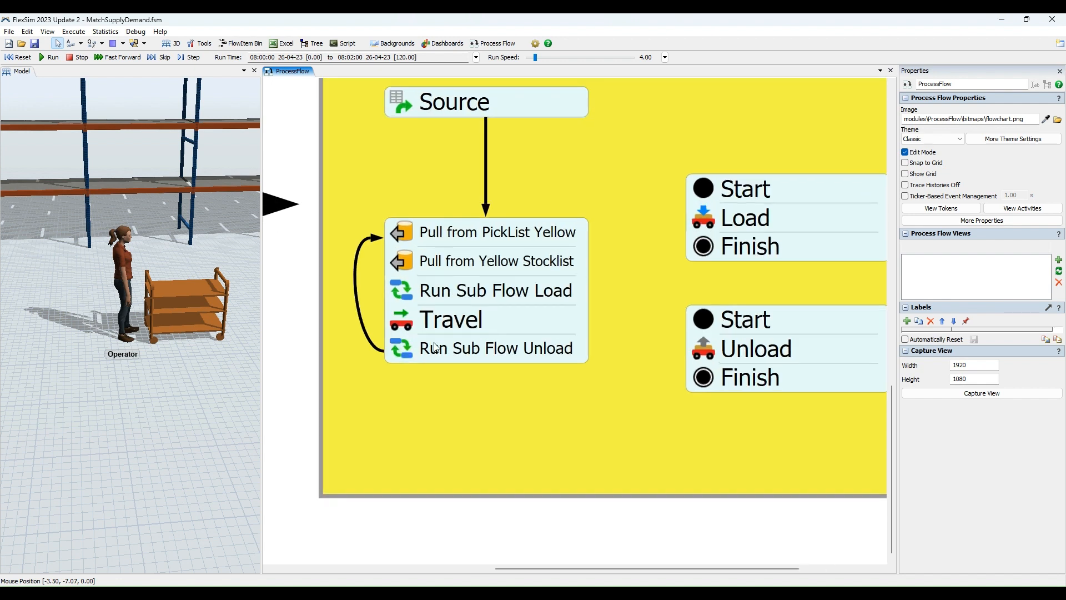
click(471, 321)
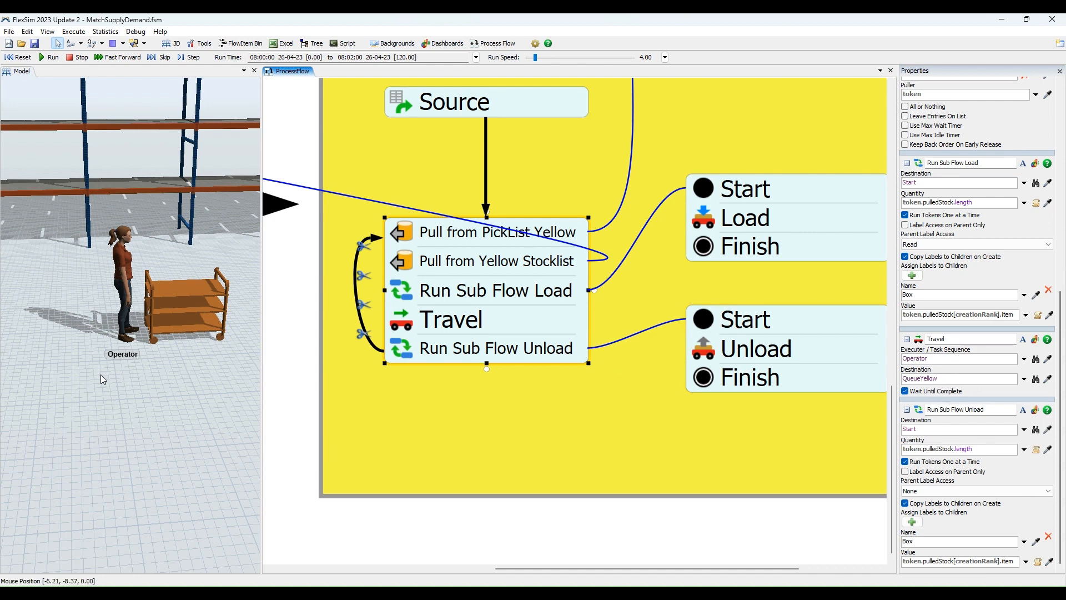
Locate QueueYellow, the Travel destination, in the 3D model and show it close up together with the Operator.
scroll(101, 374, down, 3)
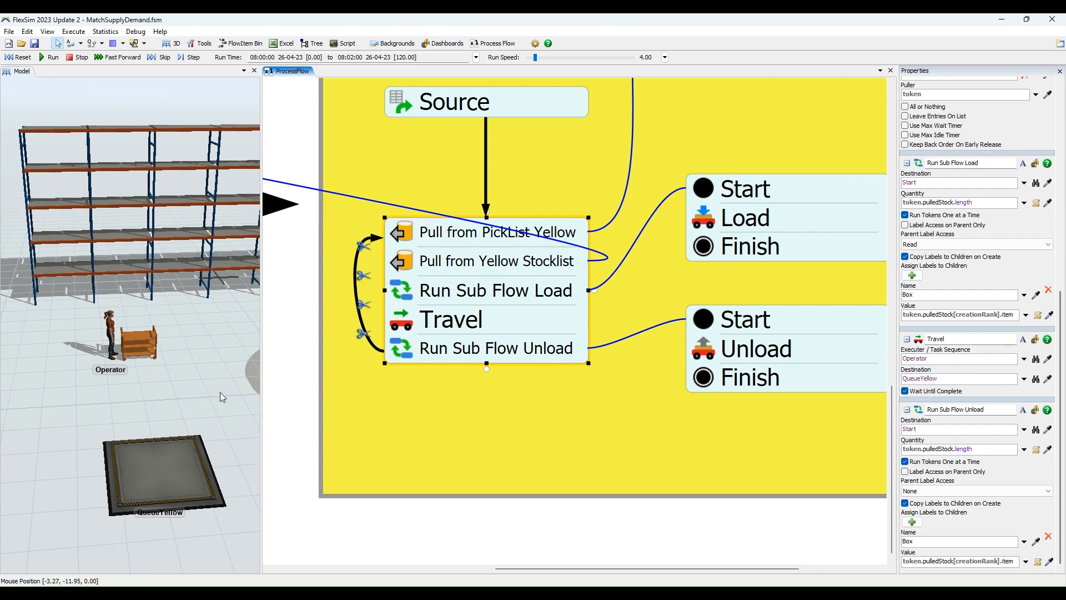
drag(145, 529, 164, 458)
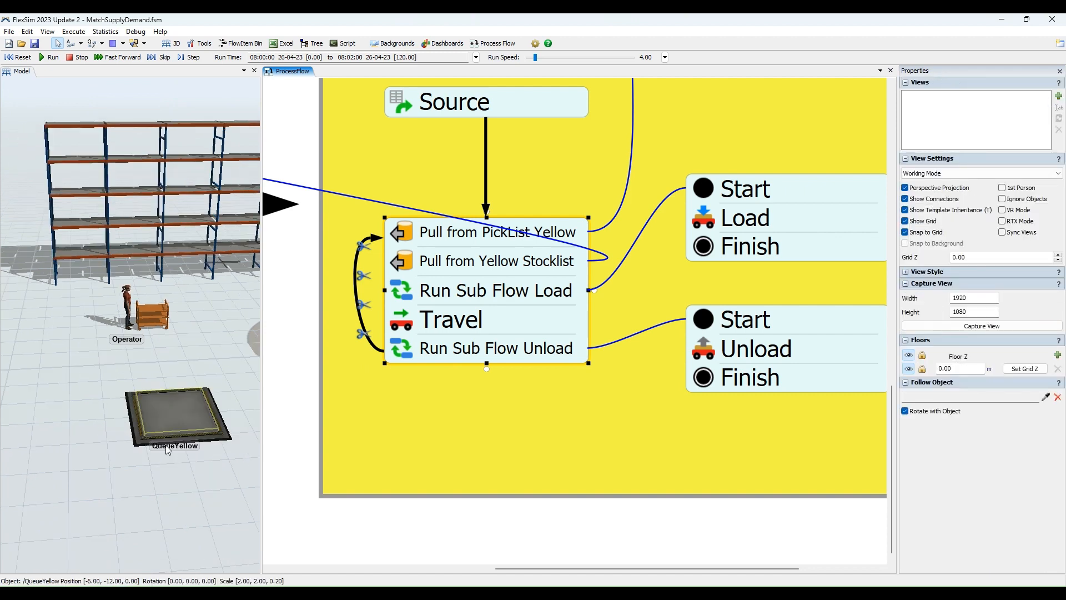
click(168, 449)
scroll(176, 426, up, 2)
click(190, 411)
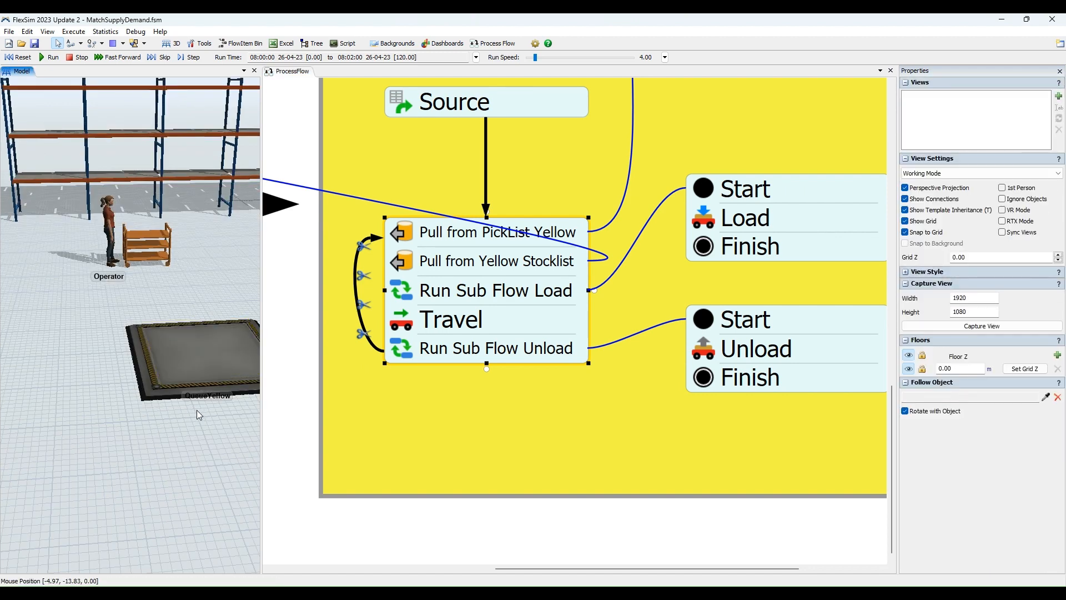
drag(197, 409, 125, 435)
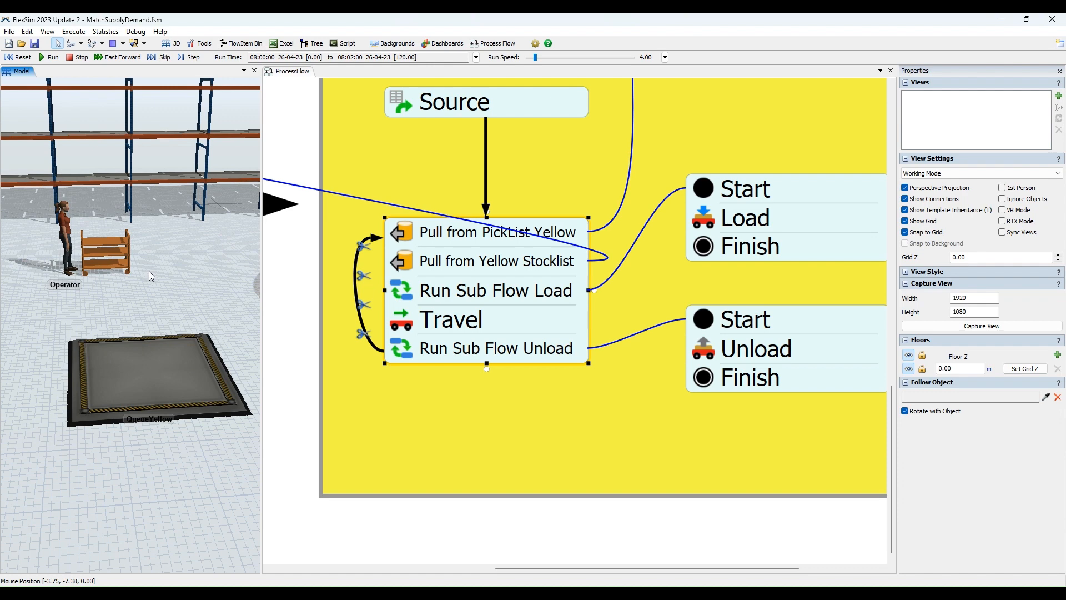
Review the properties of Run Sub Flow Unload and of the Unload activity it starts in Pick Process Yellow Items.
scroll(148, 271, up, 1)
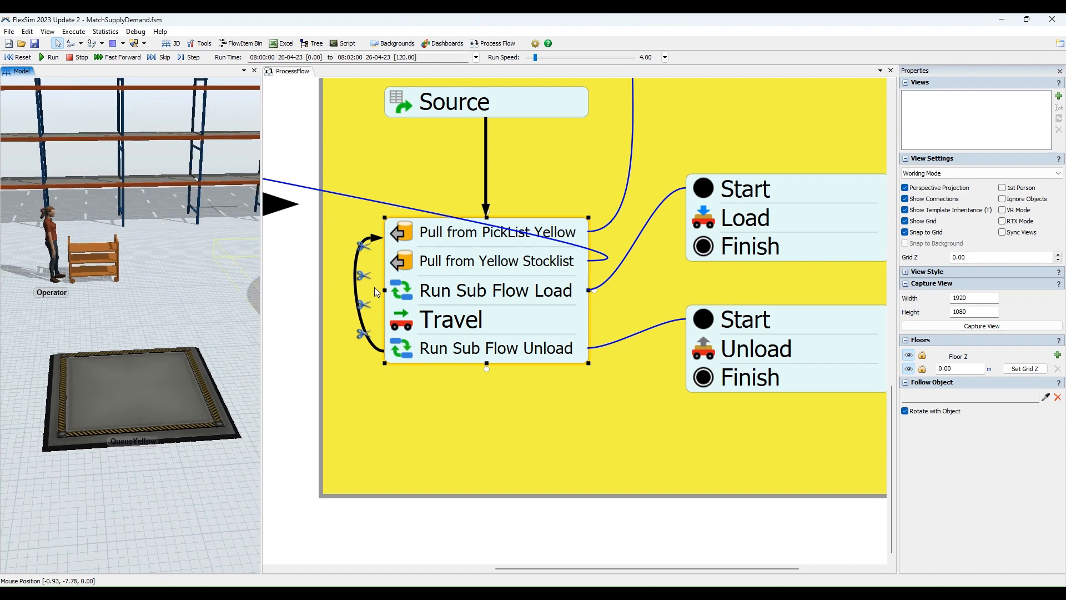
click(523, 328)
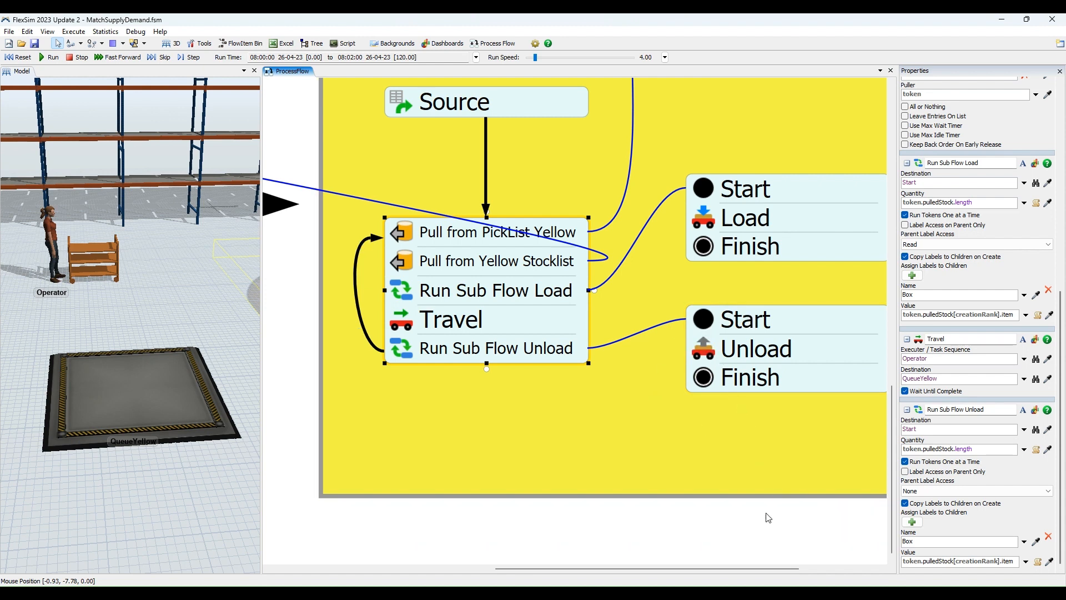
drag(741, 568, 762, 569)
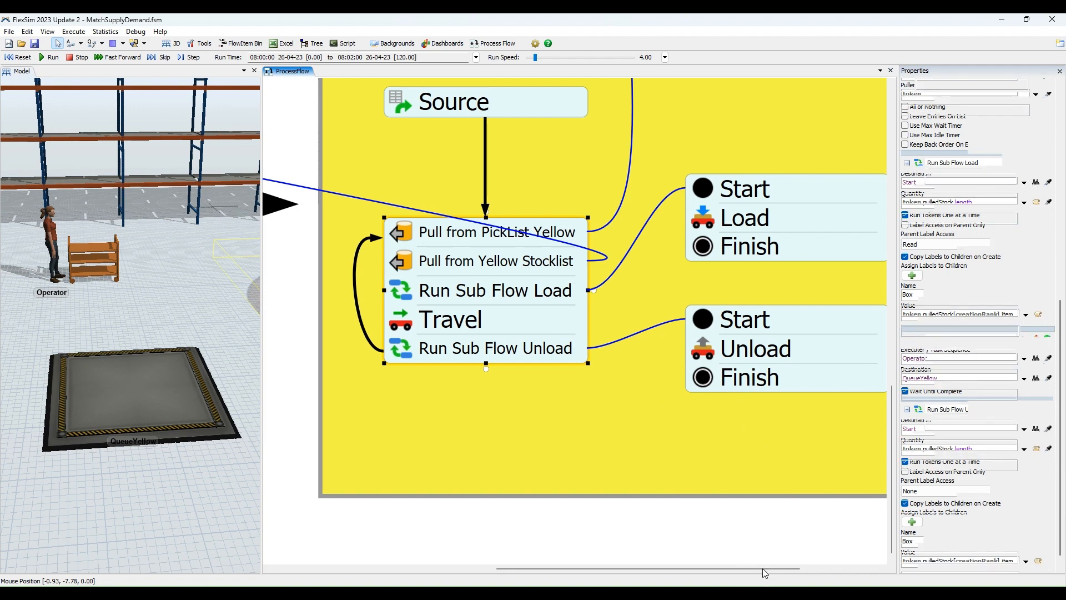
click(741, 356)
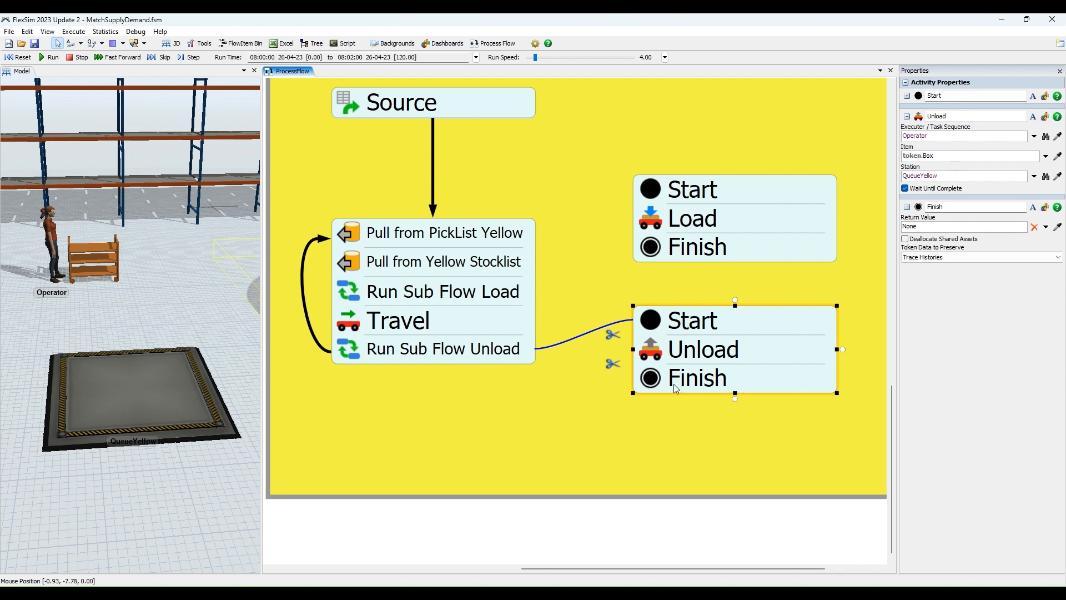
click(372, 349)
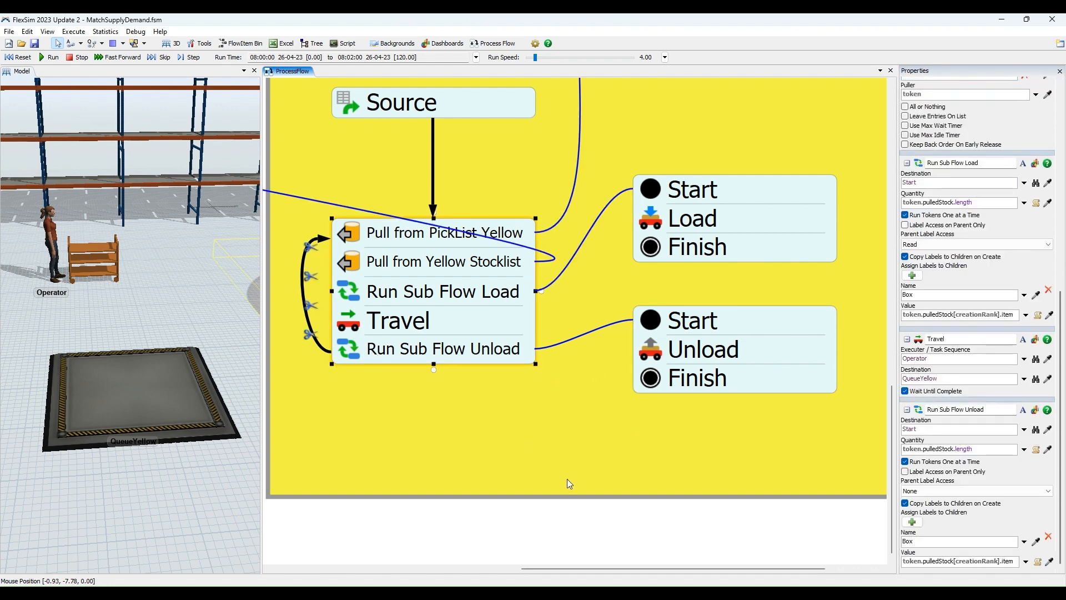
Clear the activity selection, bring all three process flow areas into view and widen the 3D model view.
scroll(567, 452, down, 5)
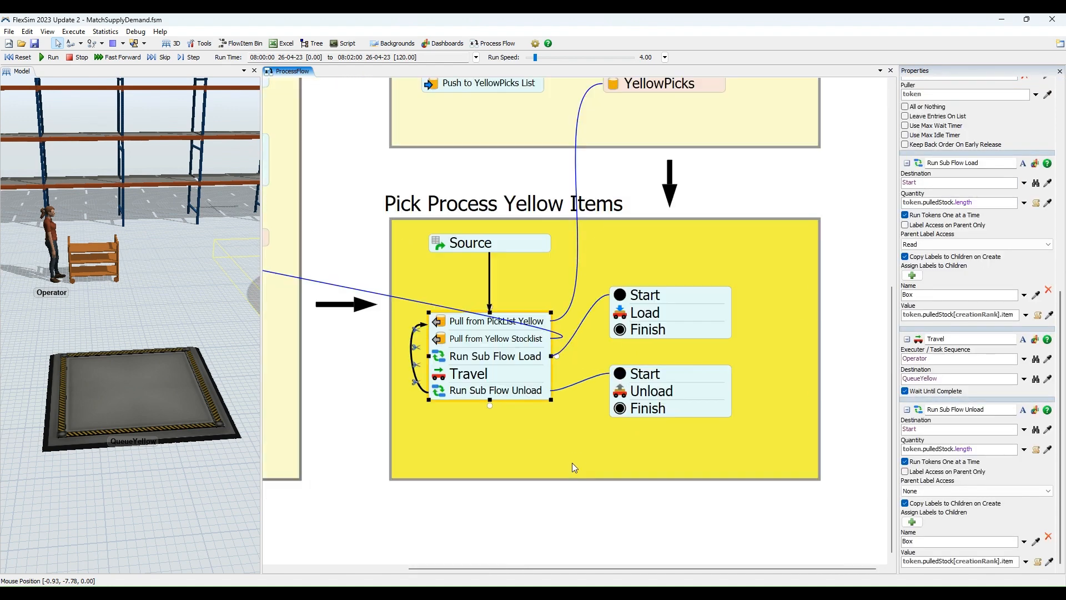
click(542, 484)
scroll(484, 486, down, 3)
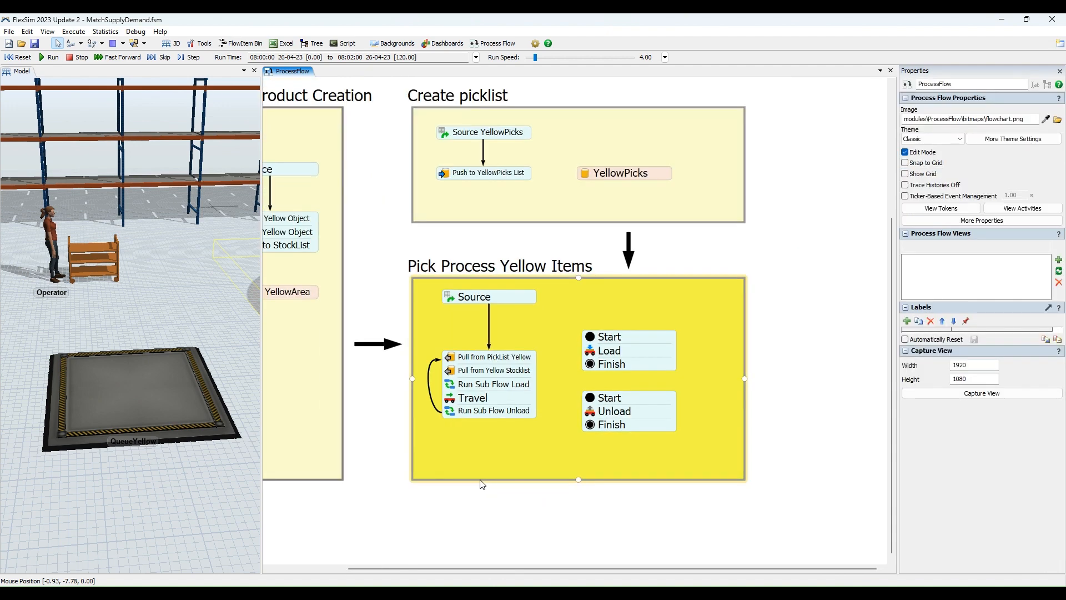
drag(465, 497, 537, 495)
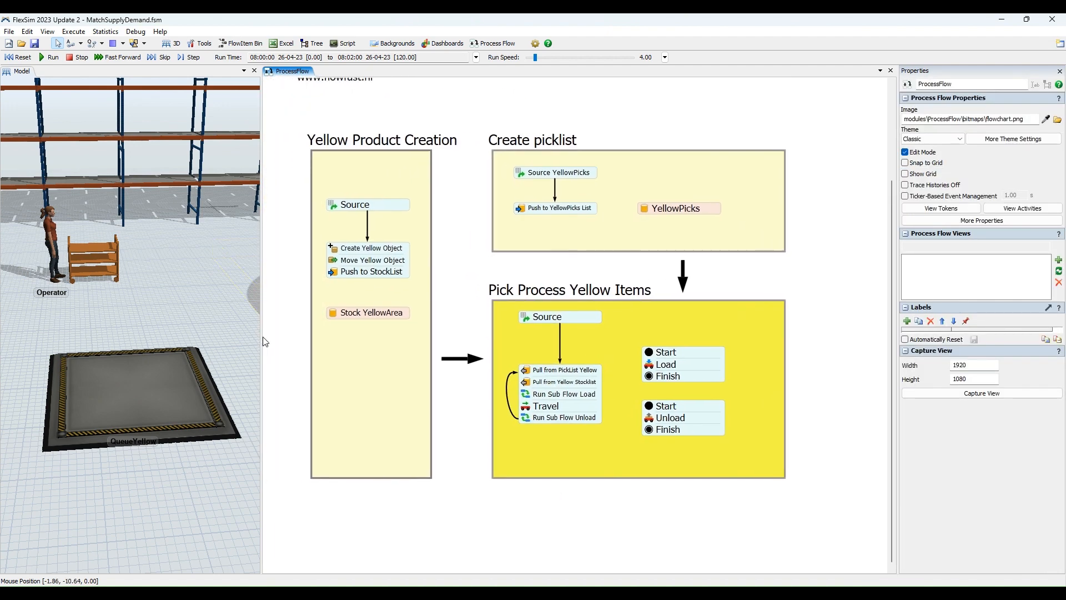
drag(262, 337, 418, 338)
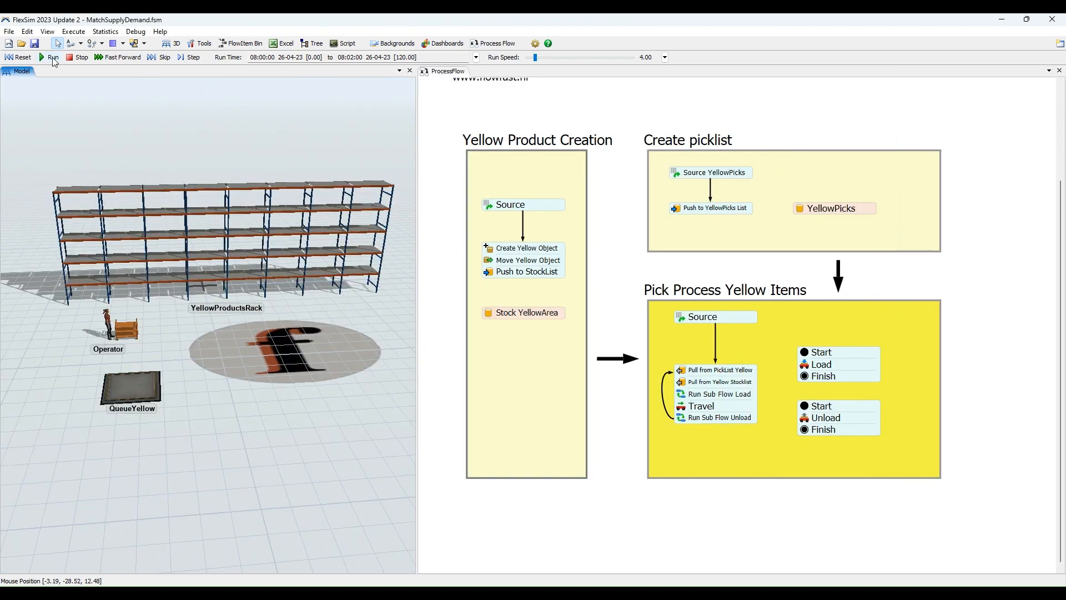
Run the simulation and stop it while the Operator is heading to the rack for the first Load.
click(53, 59)
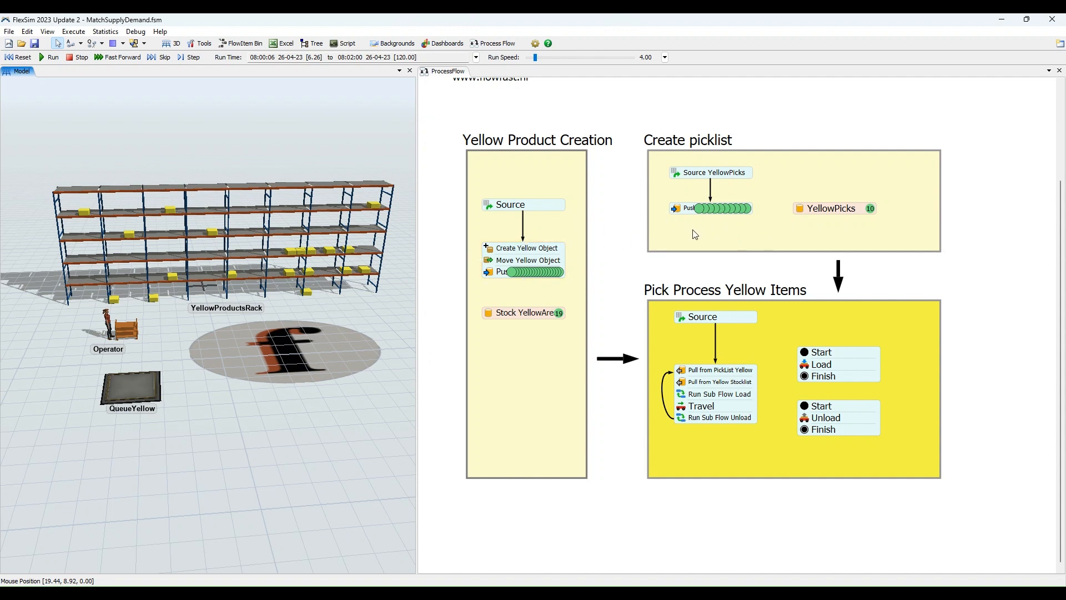
click(714, 318)
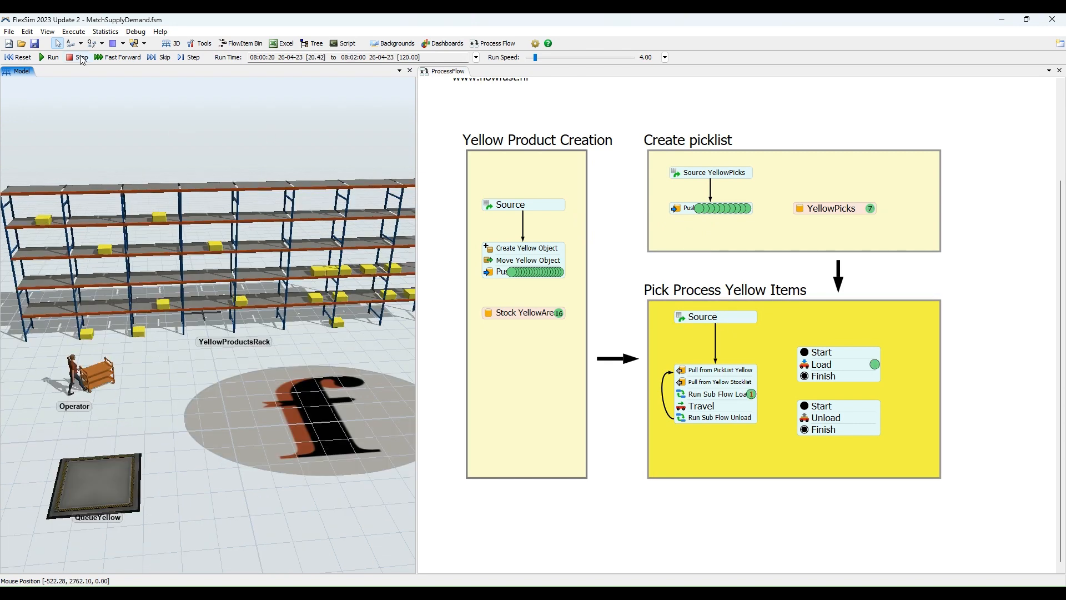
click(82, 58)
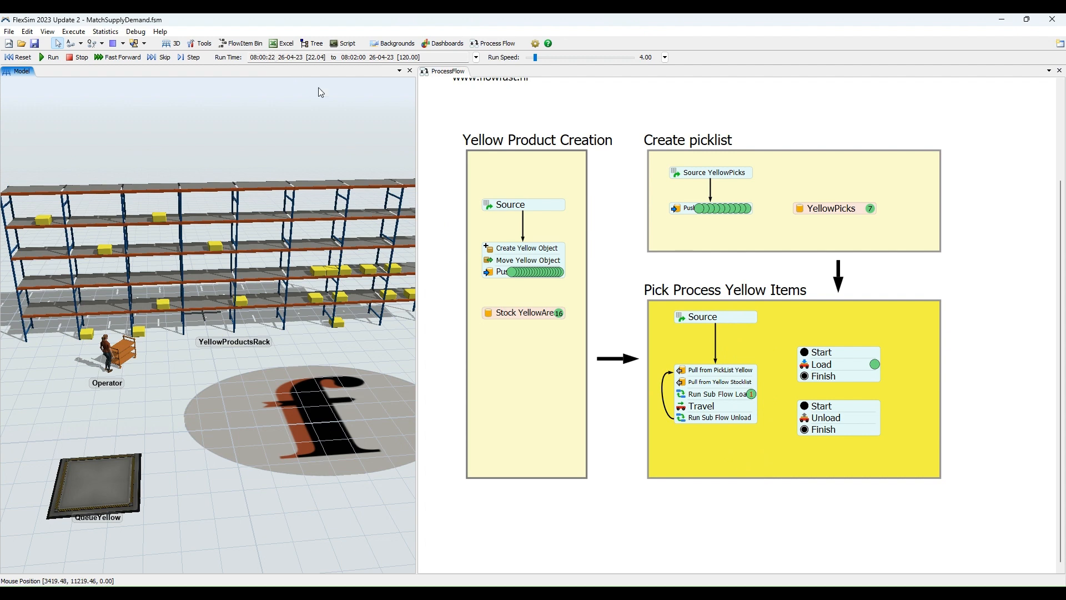
Show Pick Process Yellow Items close up and display the properties and labels of the token at Run Sub Flow Load.
scroll(734, 377, up, 1)
scroll(734, 377, up, 2)
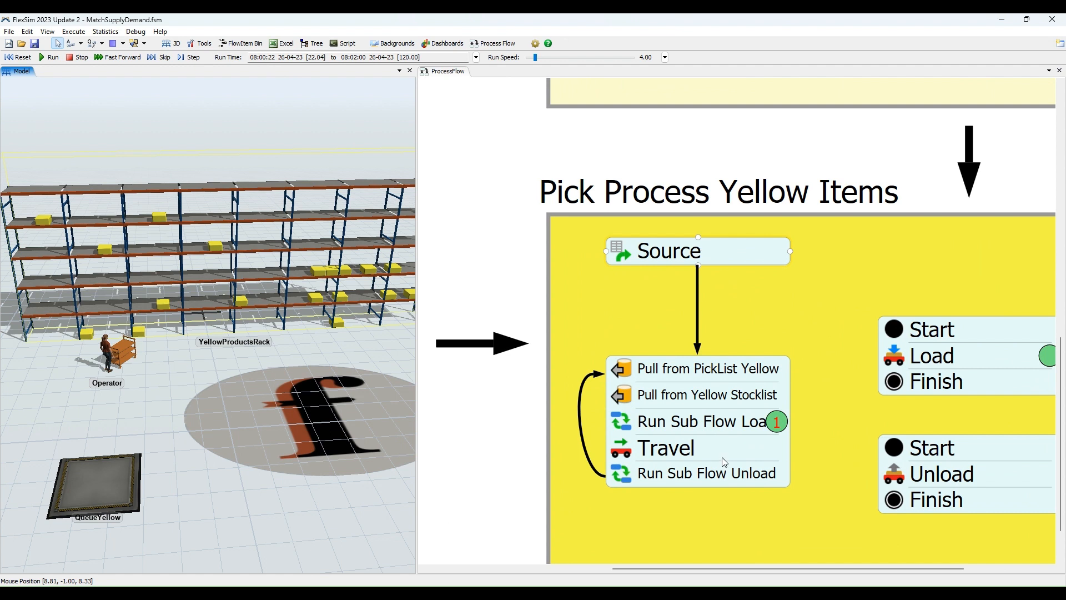
drag(505, 251, 453, 221)
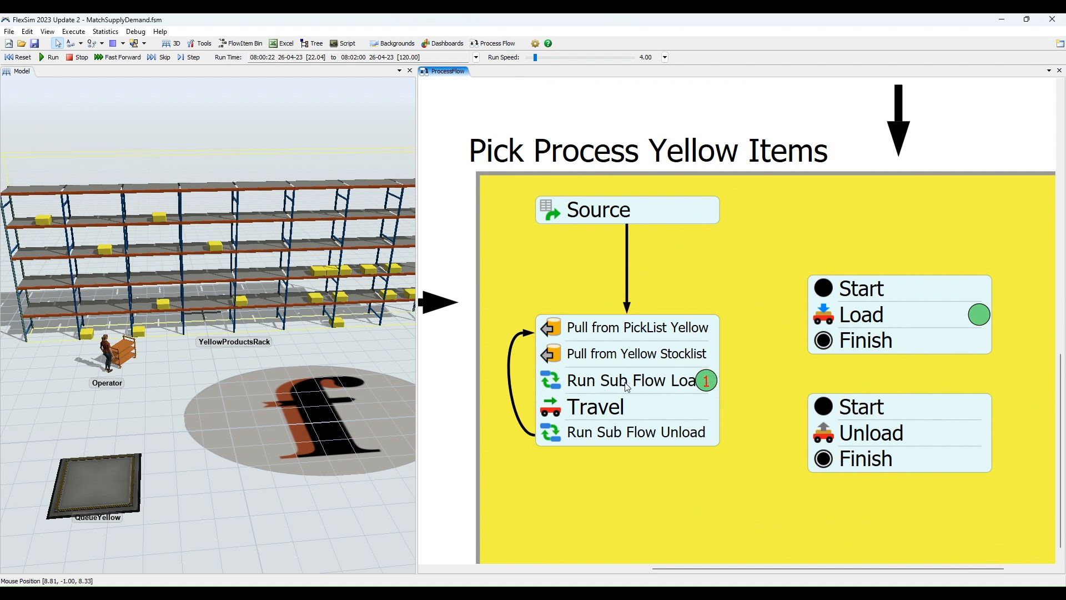
click(708, 382)
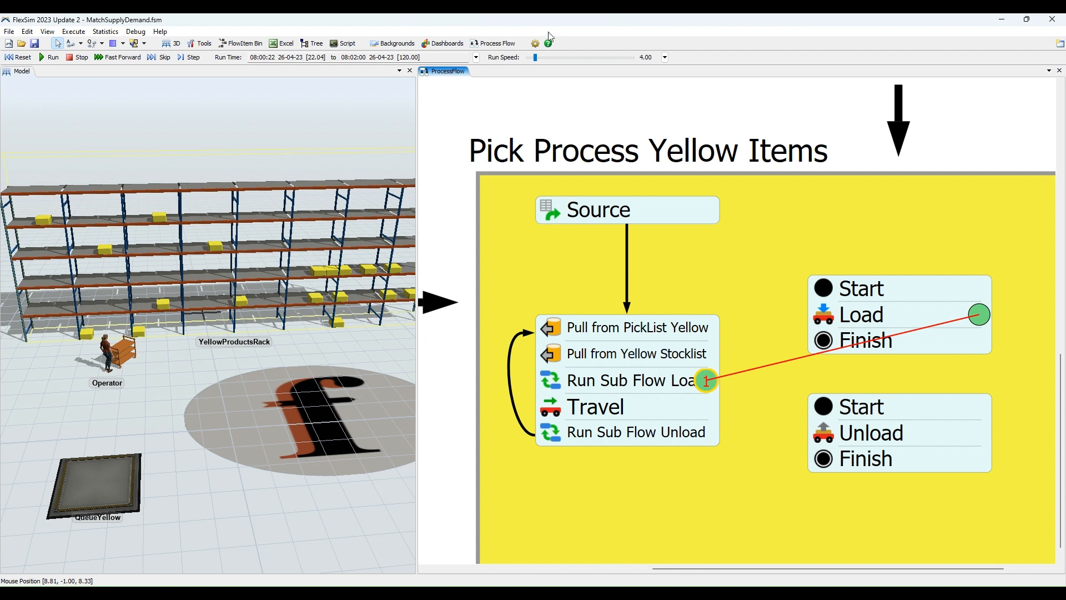
click(638, 358)
click(535, 44)
click(705, 382)
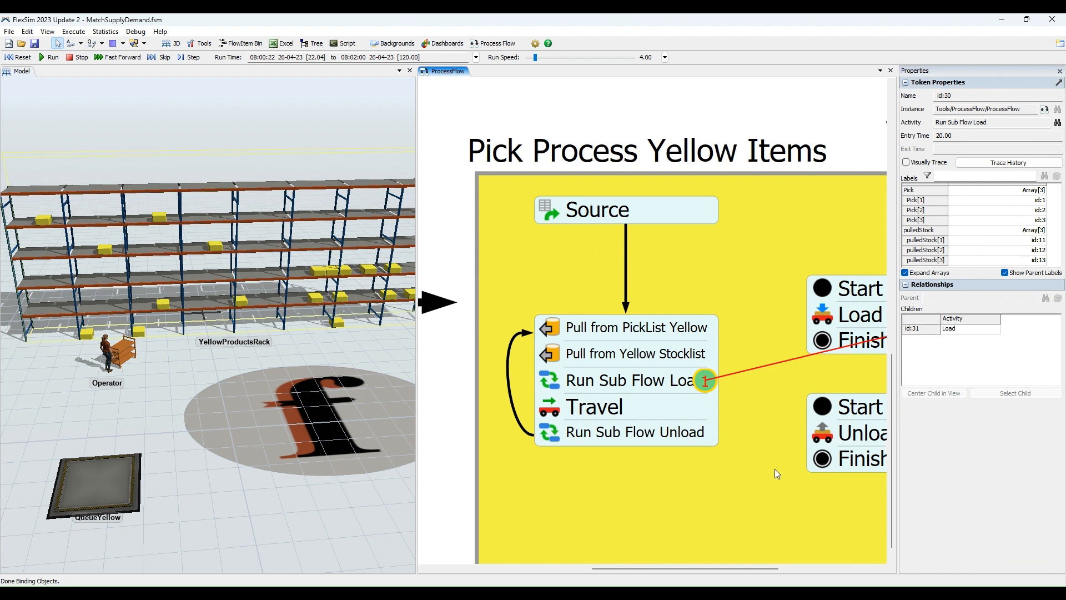
Inspect the labels of the child token at Load and of the pulled stock token at Push to StockList.
drag(774, 469, 654, 458)
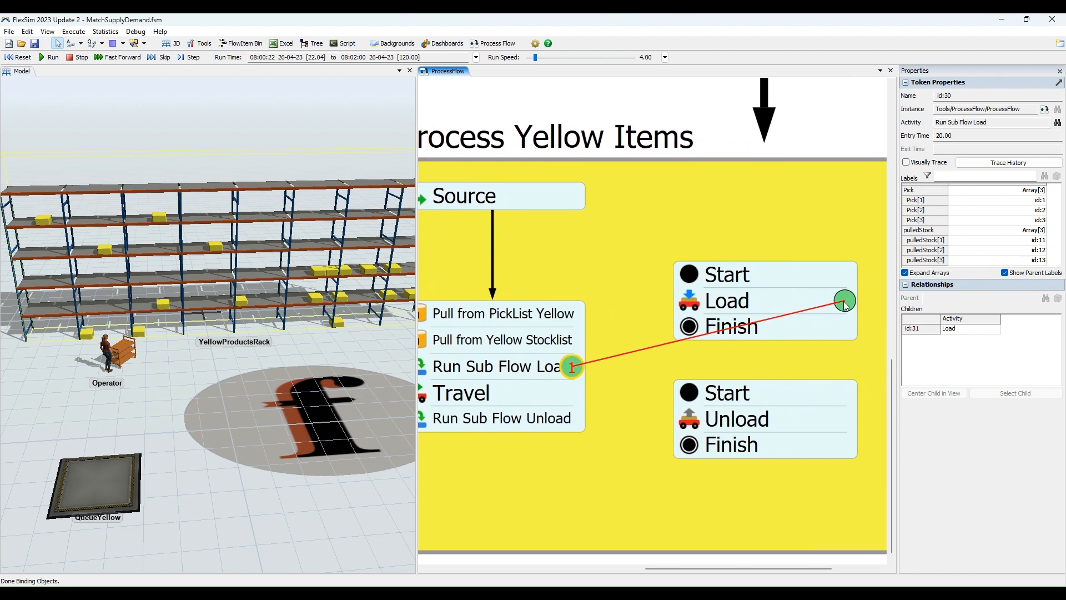
click(845, 303)
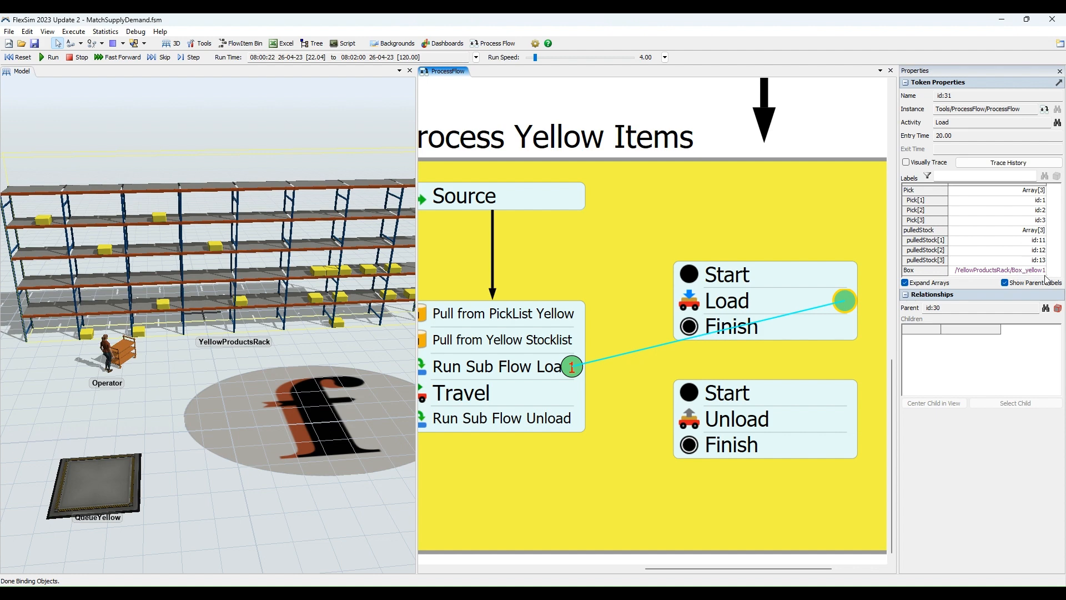
scroll(484, 274, down, 2)
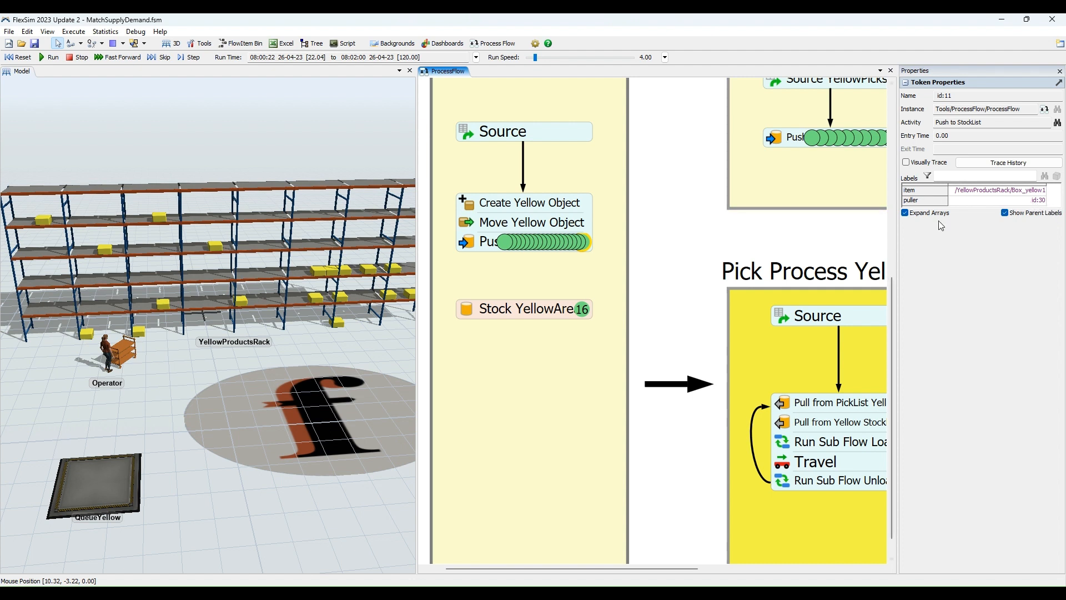
Compare the labels of the parent token at Run Sub Flow Load with those of its child token at Load.
drag(817, 249, 700, 212)
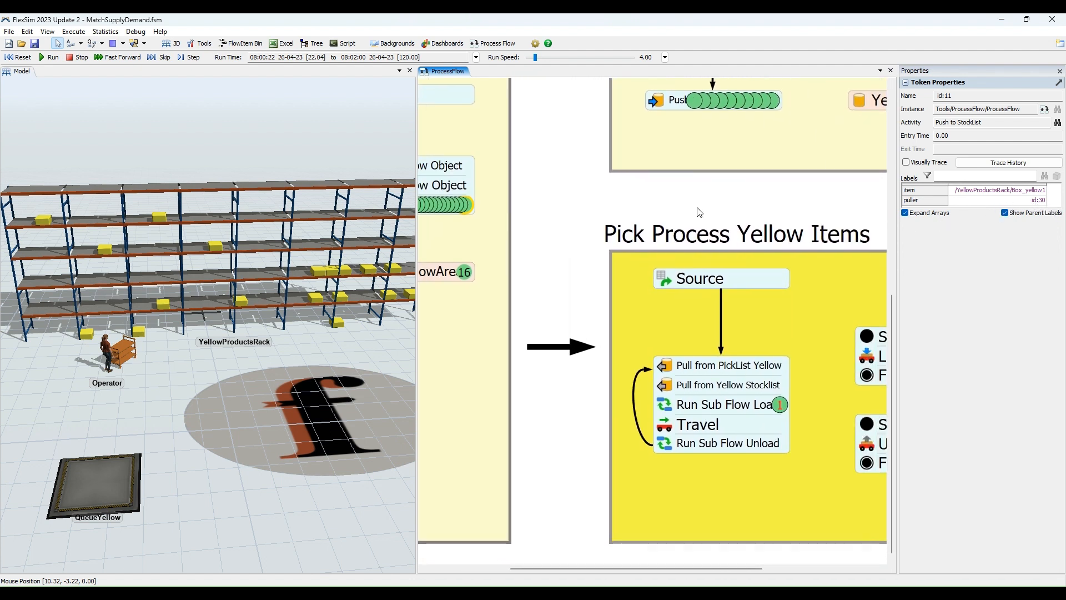
click(780, 410)
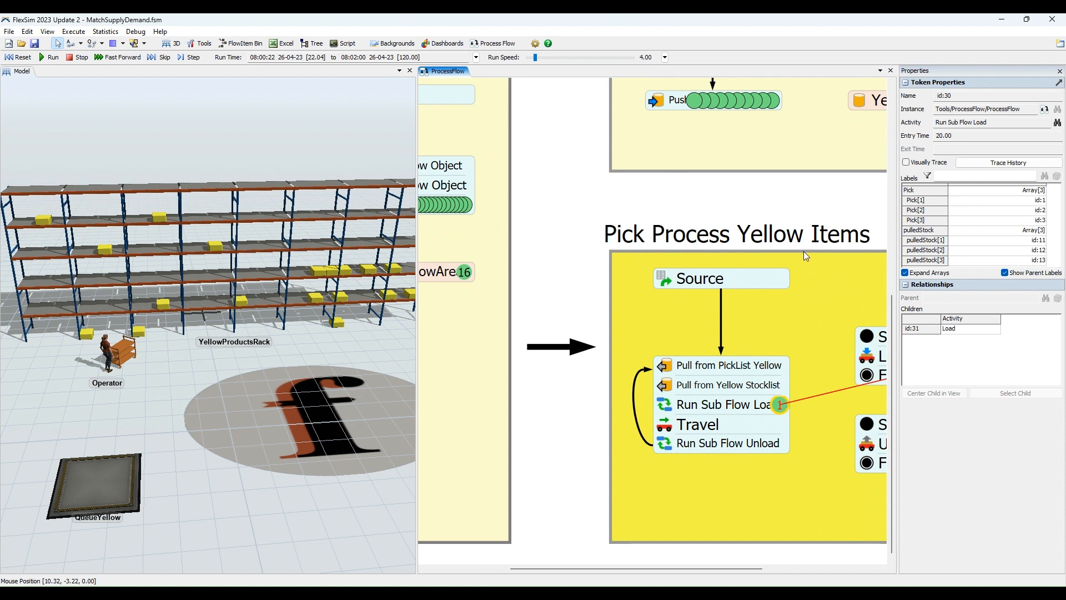
click(597, 299)
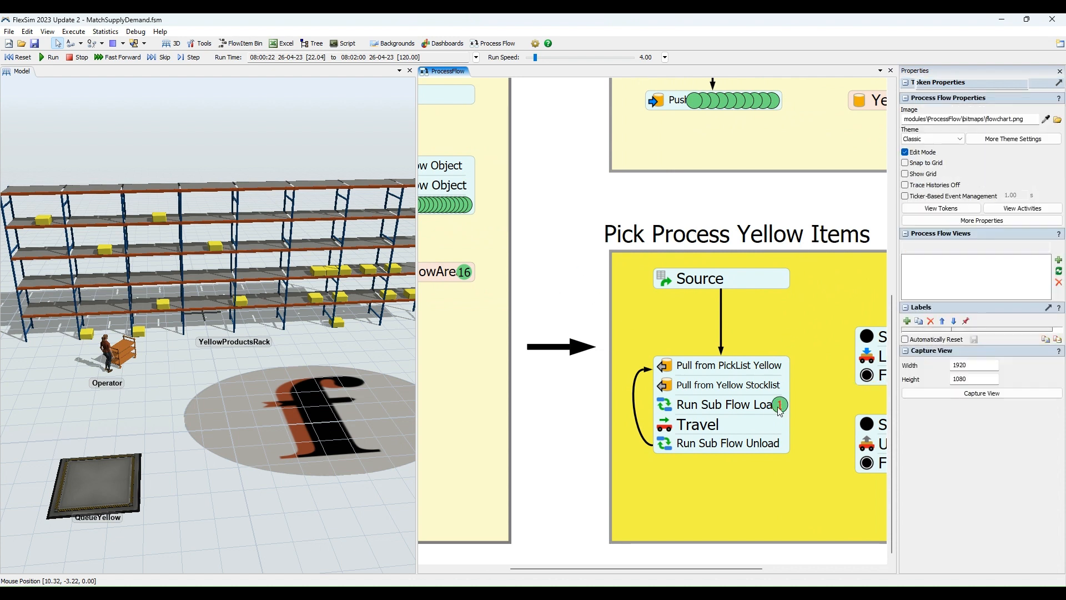
click(781, 406)
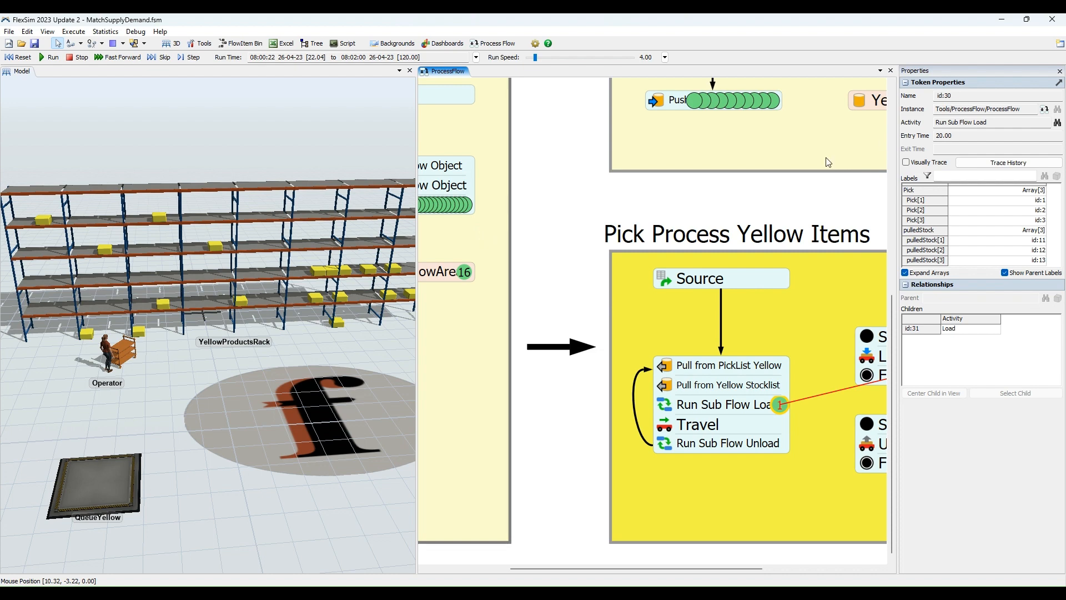
drag(798, 198, 637, 180)
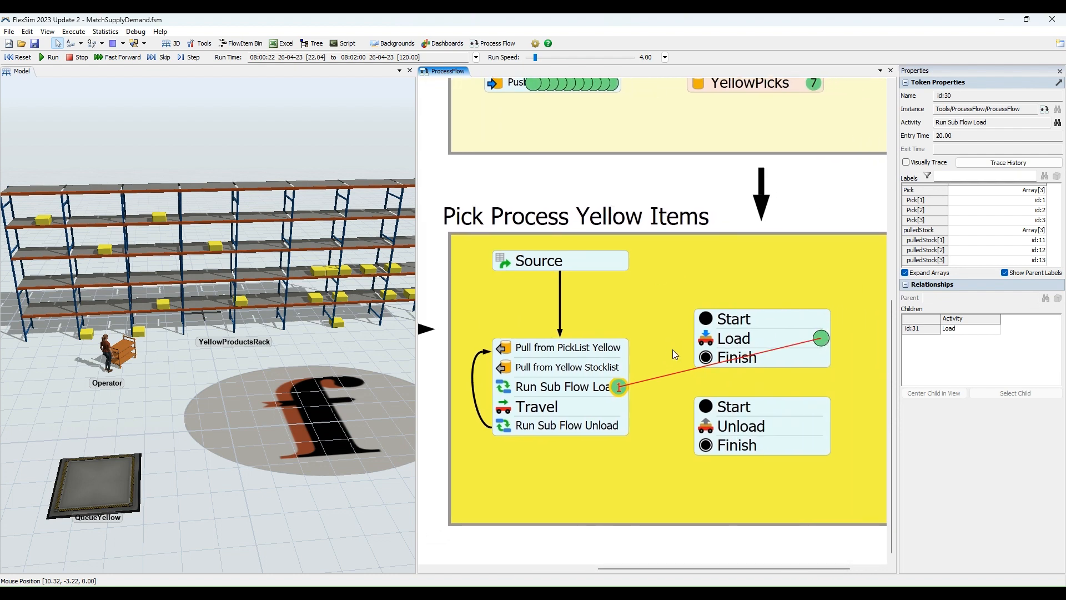
scroll(672, 349, up, 2)
click(858, 337)
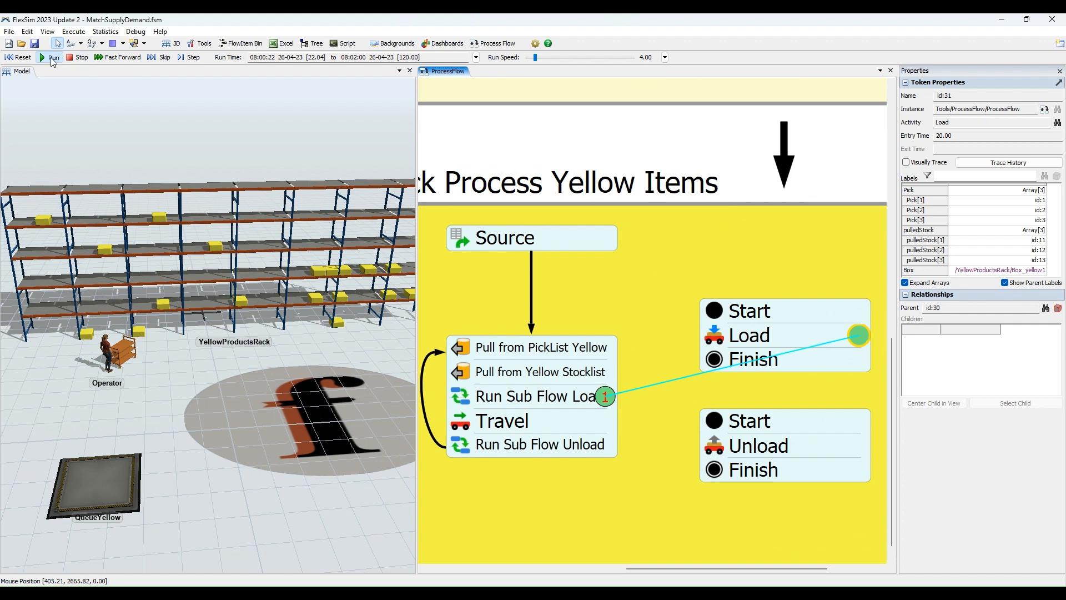
Resume the simulation and stop it while the Operator is unloading boxes at QueueYellow.
click(52, 58)
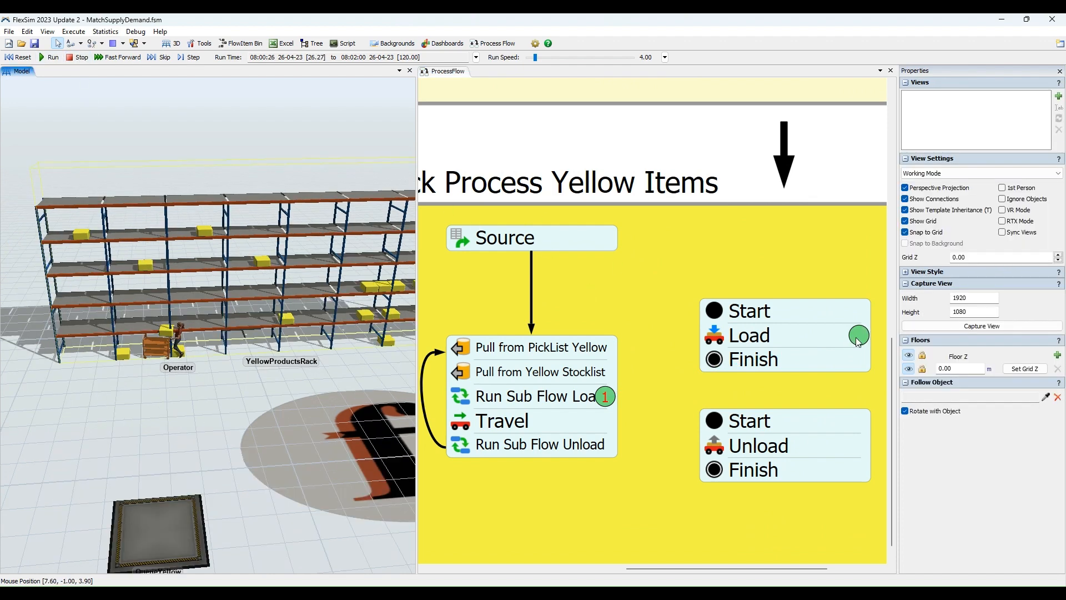
click(858, 337)
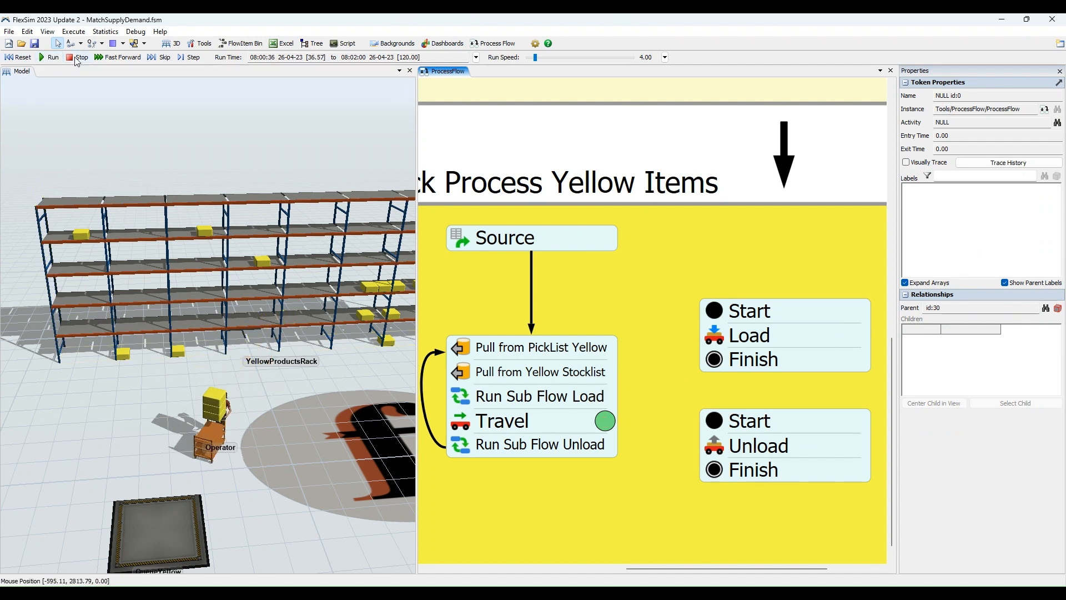
click(77, 58)
Get a close view of the Operator at QueueYellow and display the labels of the child token at Unload.
click(275, 372)
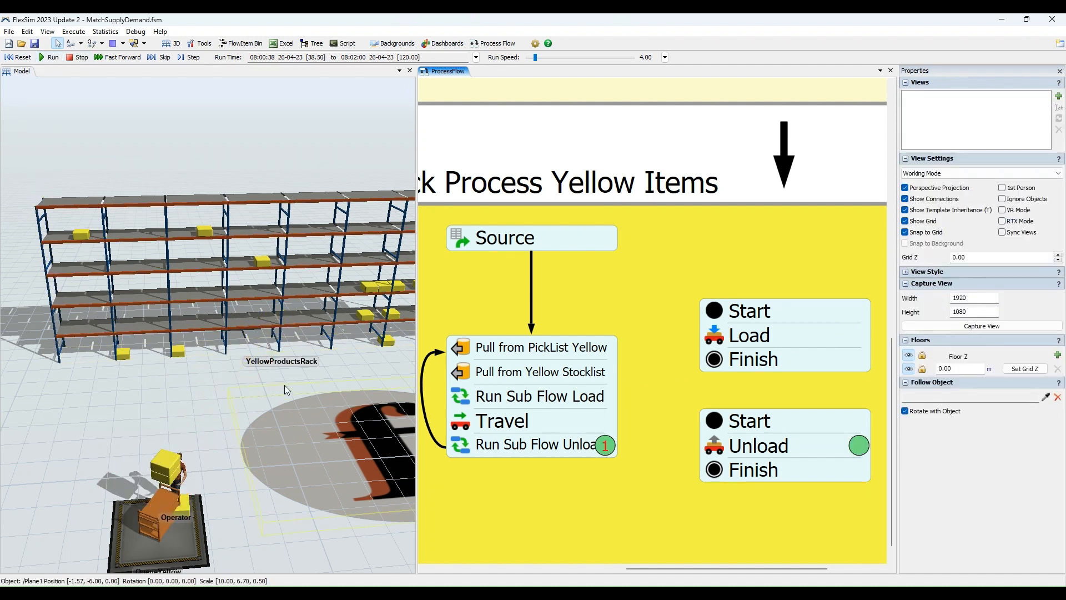
key(ctrl+z)
drag(267, 481, 294, 387)
scroll(235, 443, up, 2)
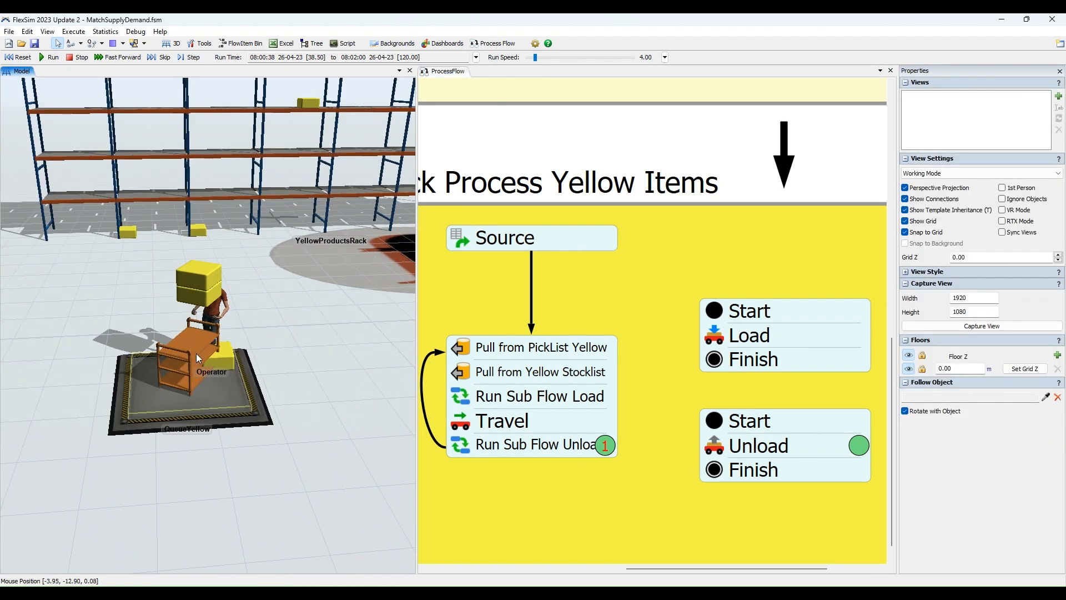
click(859, 447)
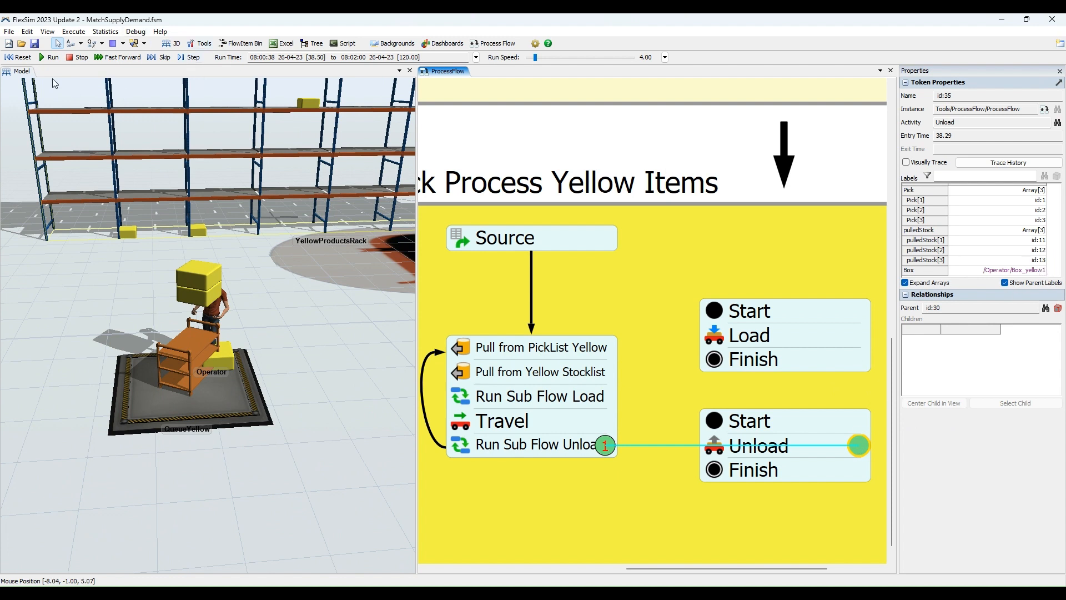
Continue the simulation until all three boxes are unloaded onto QueueYellow.
click(50, 57)
click(80, 59)
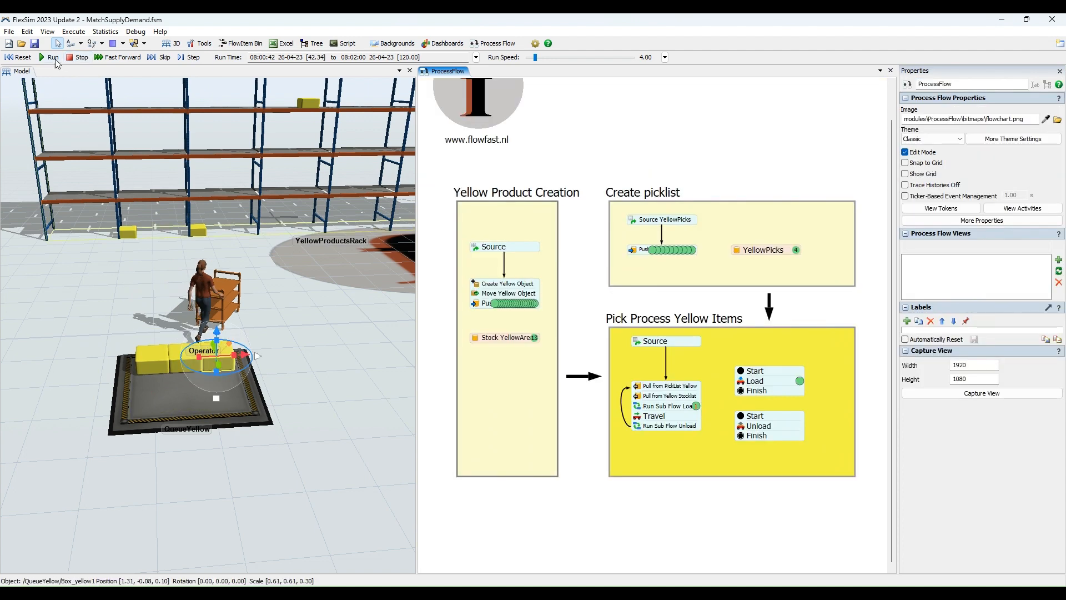
Run further picking rounds and follow the Operator between YellowProductsRack and QueueYellow alongside the complete process flow.
click(53, 60)
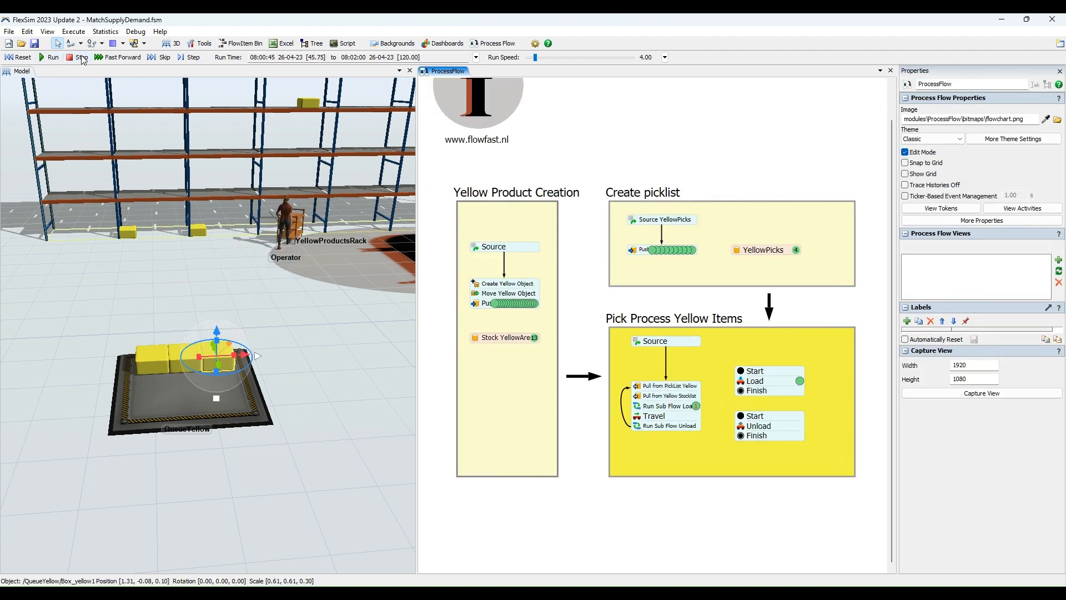
scroll(315, 268, down, 3)
click(349, 331)
scroll(338, 331, up, 1)
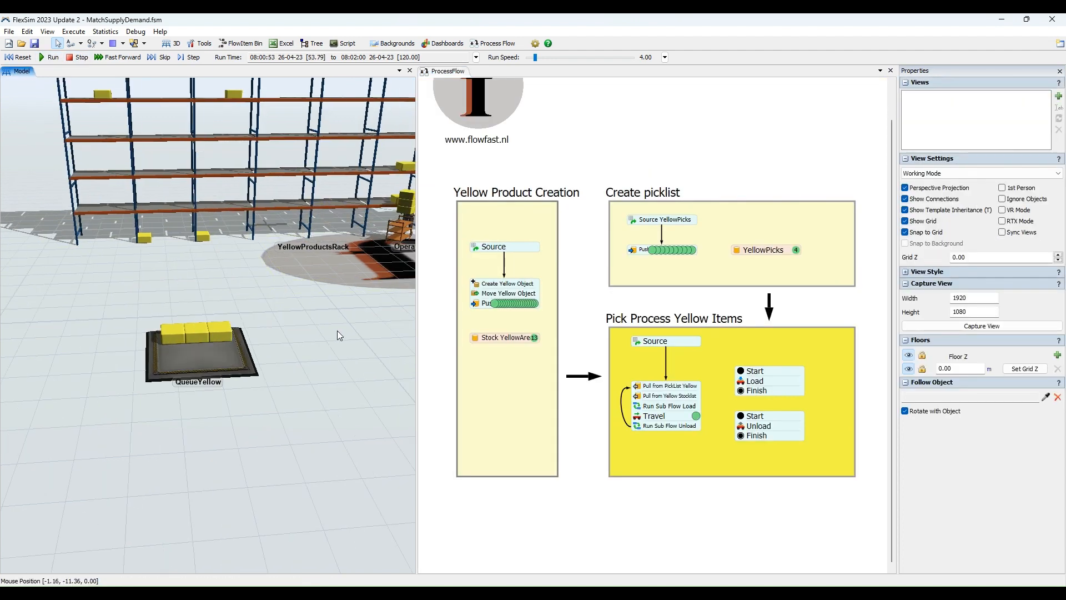
drag(337, 330, 230, 364)
scroll(288, 344, down, 2)
scroll(288, 344, down, 2)
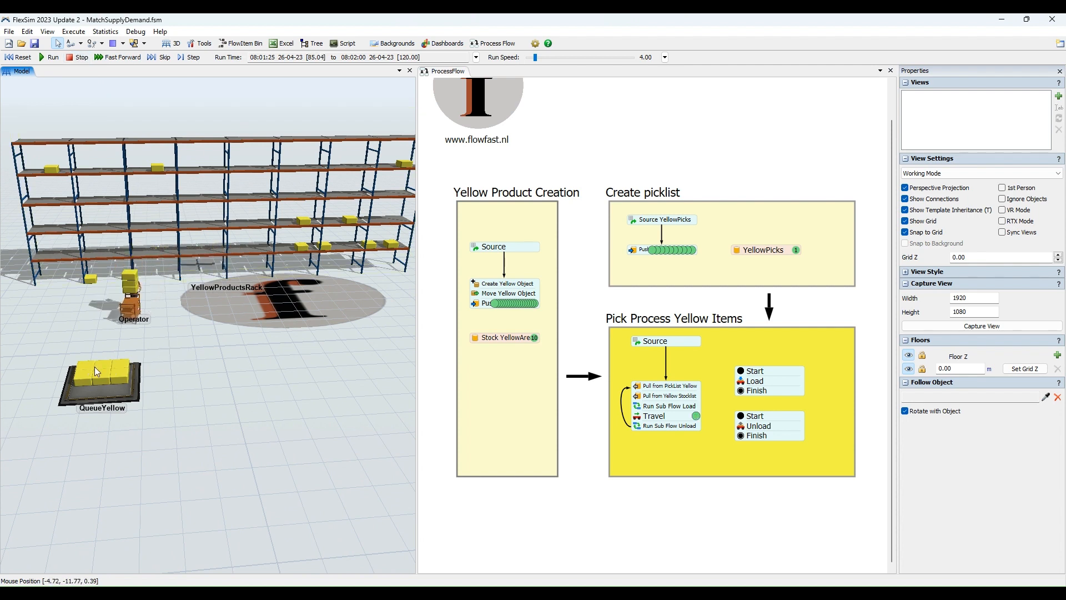
drag(152, 360, 223, 364)
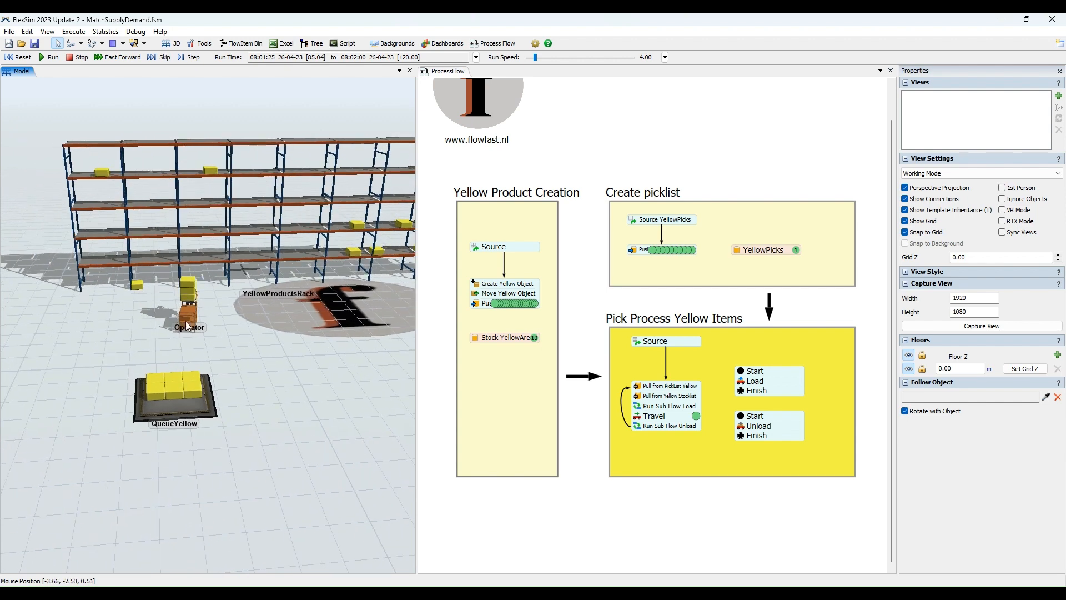
Continue the simulation through the unloading at QueueYellow until the Operator carries the last box away from YellowProductsRack.
scroll(165, 359, up, 4)
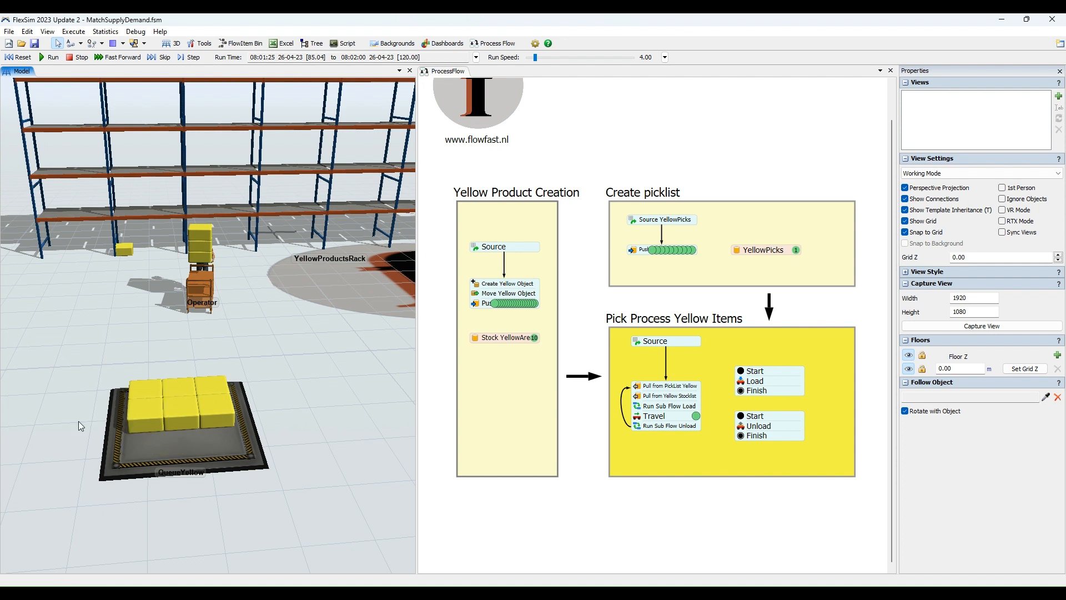
click(43, 60)
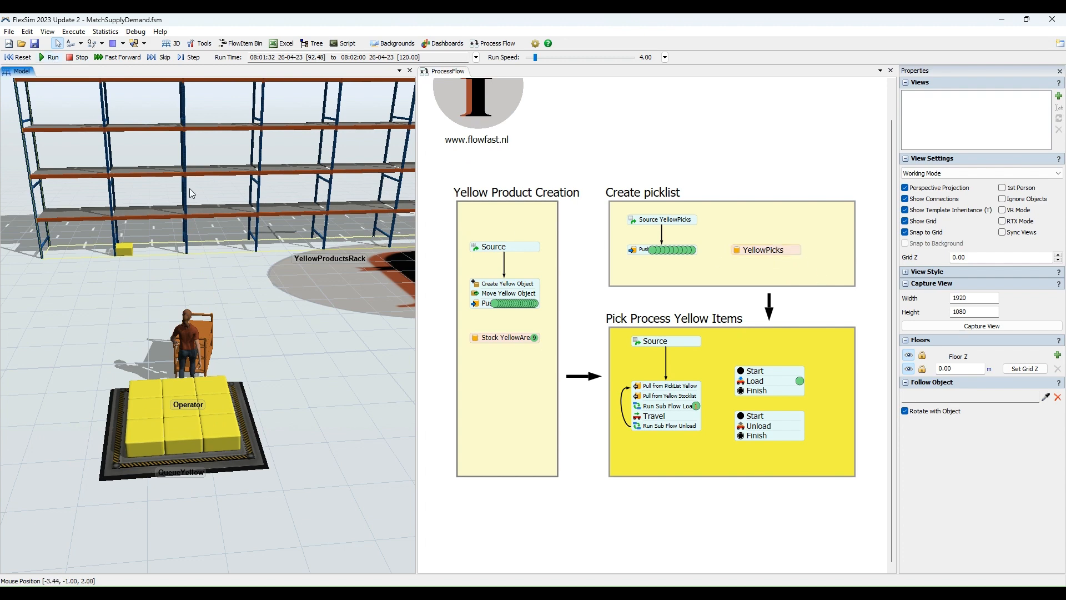
scroll(218, 202, down, 3)
click(267, 271)
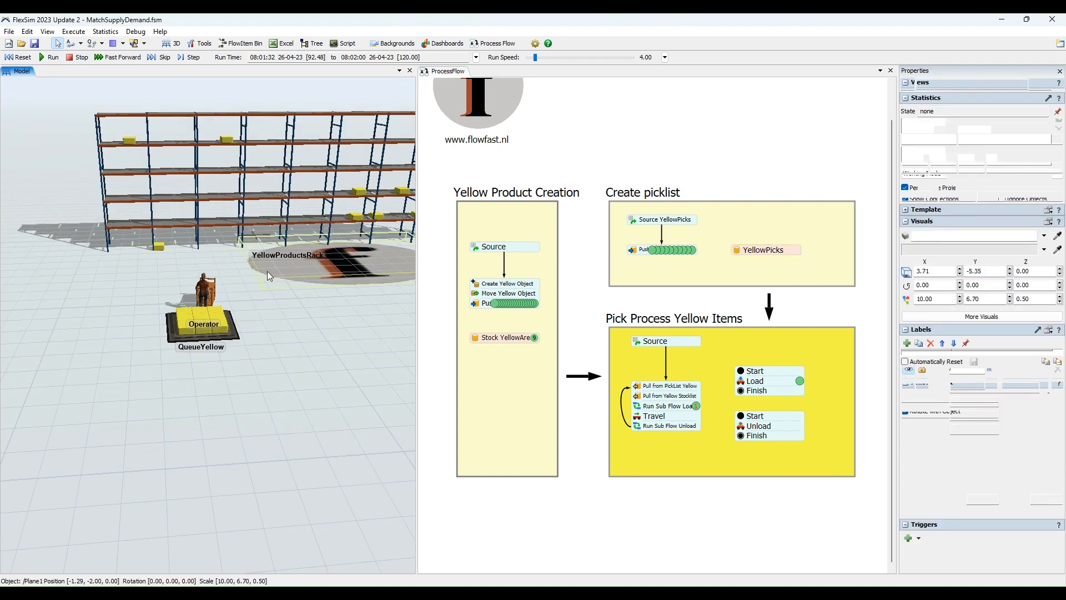
click(291, 318)
drag(291, 315, 222, 354)
scroll(211, 354, down, 4)
scroll(211, 354, up, 3)
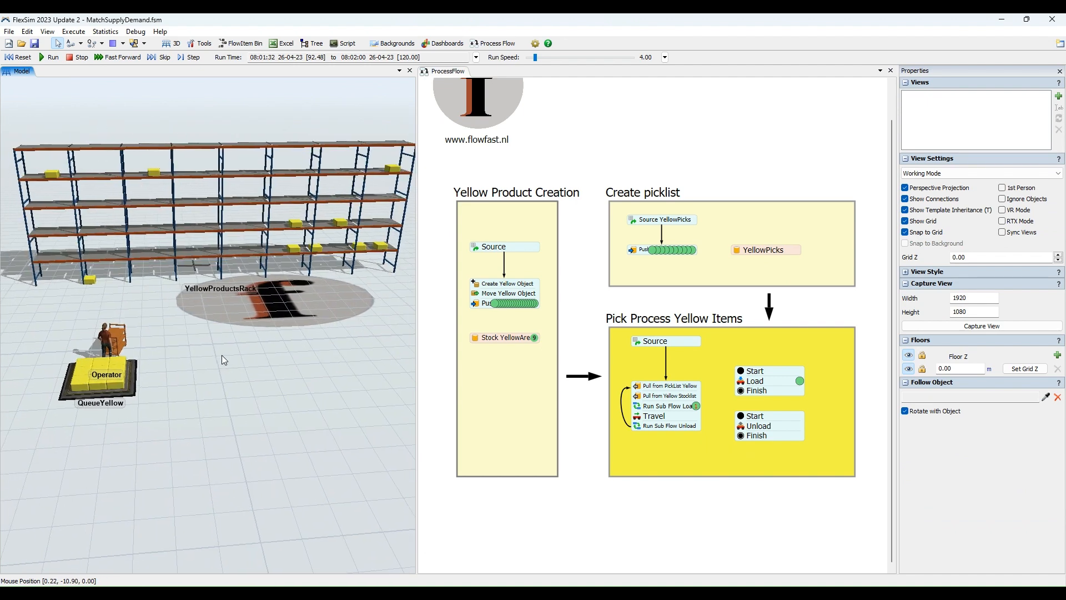
click(50, 57)
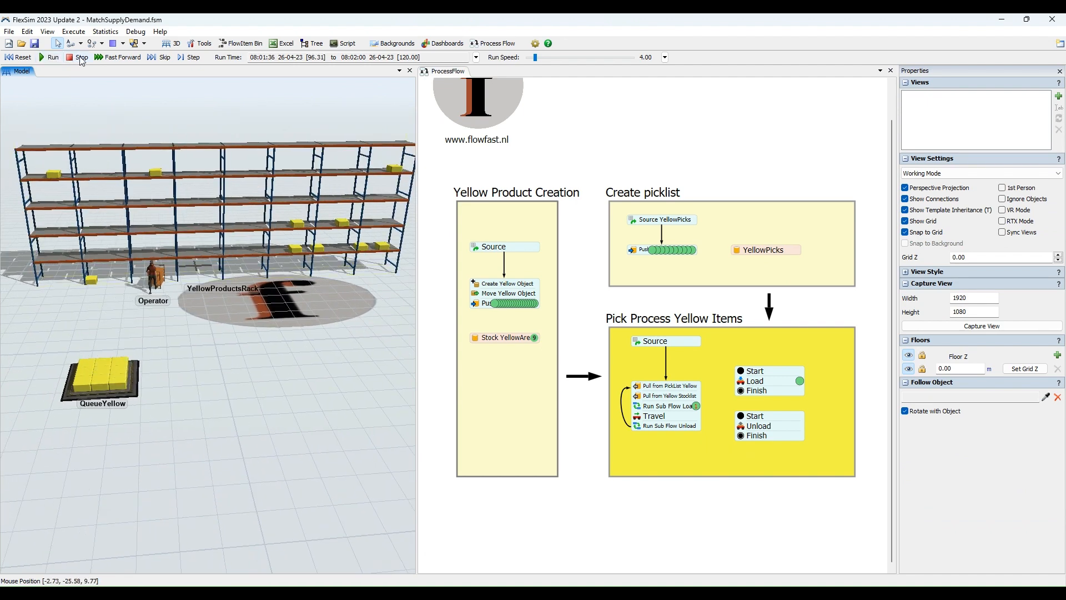
scroll(136, 323, up, 3)
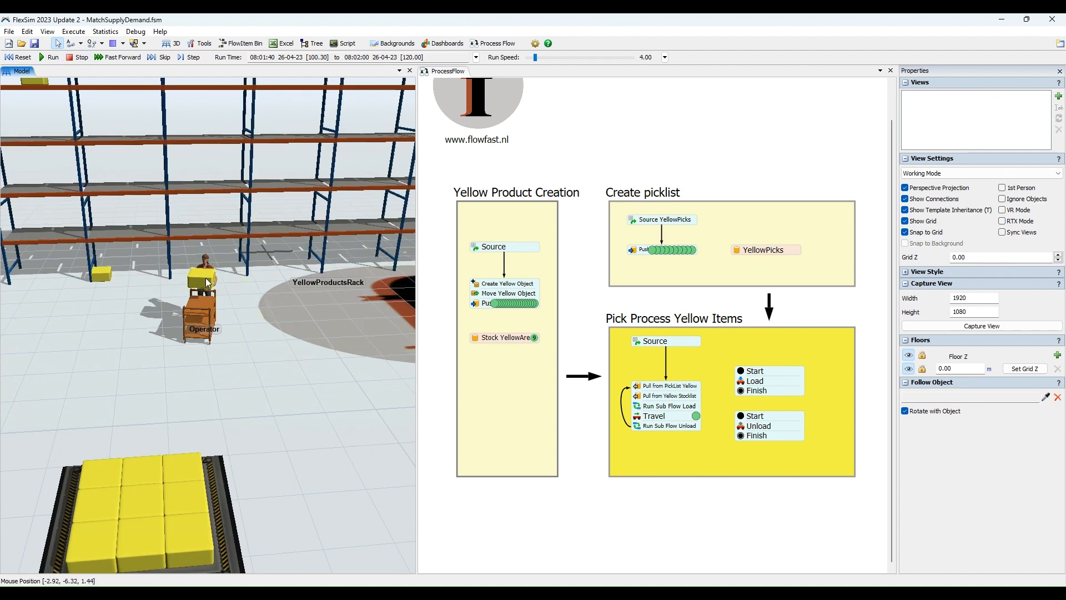
Resume the simulation until the last box is unloaded onto QueueYellow, and stop the run.
scroll(272, 384, down, 5)
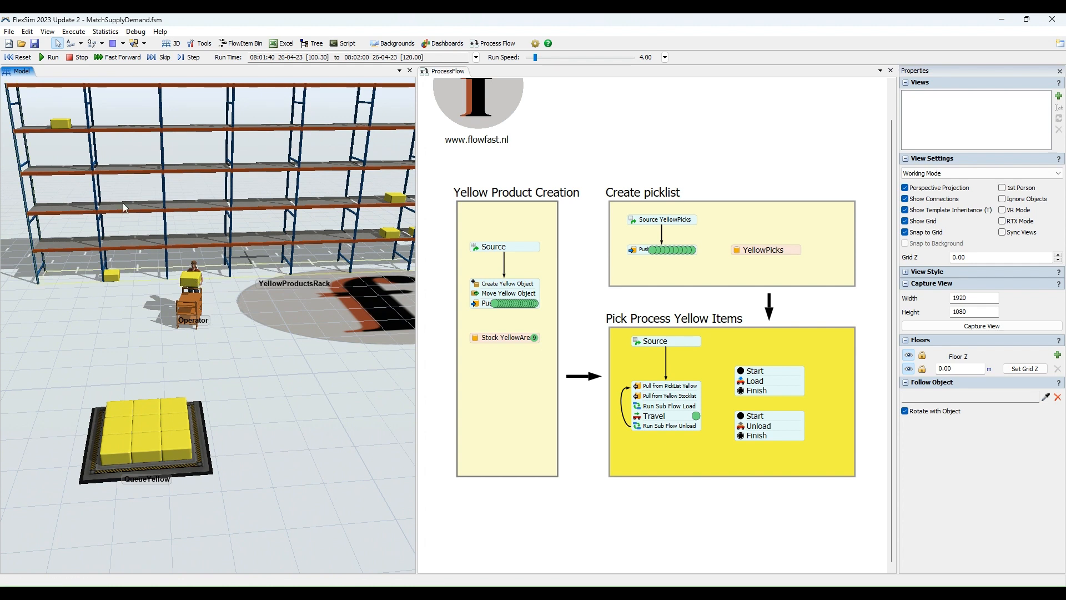
click(49, 58)
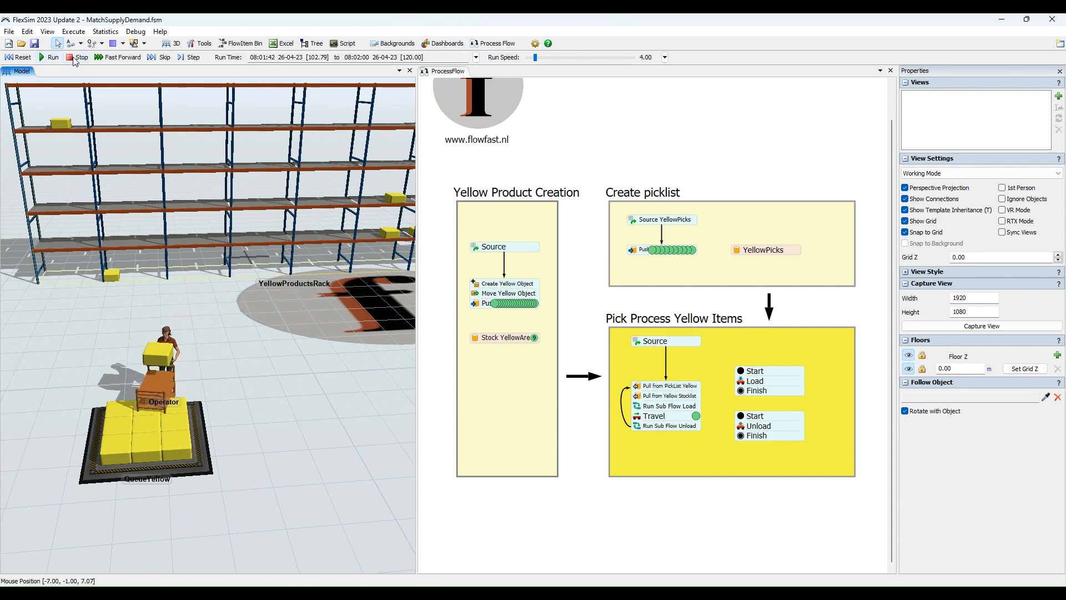
click(78, 58)
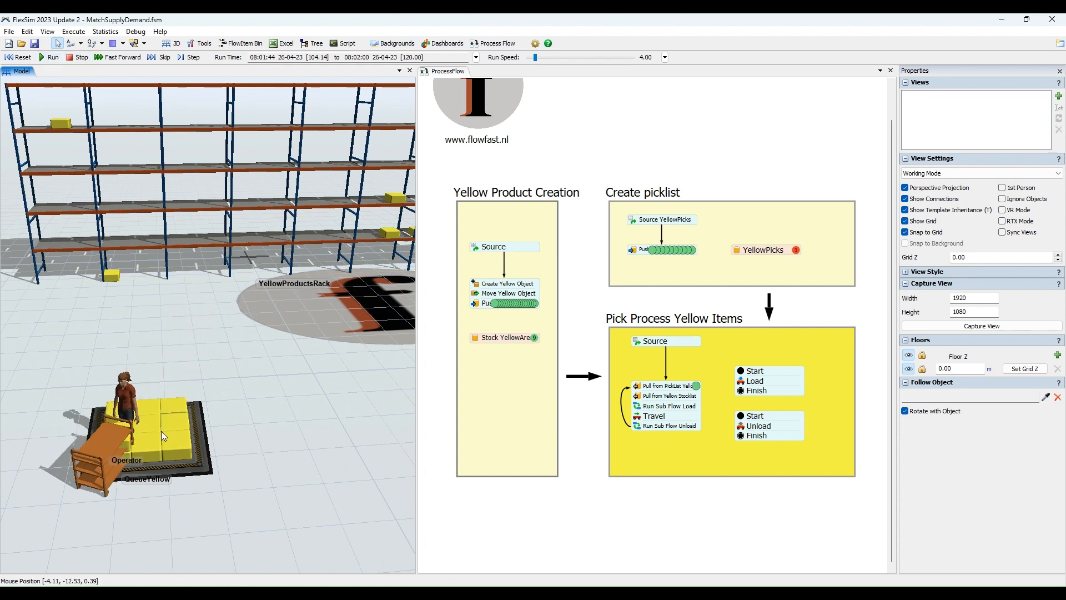
Inspect the loop connector from Run Sub Flow Unload back to Pull from PickList Yellow in the Pick Process Yellow Items flow.
scroll(592, 401, up, 2)
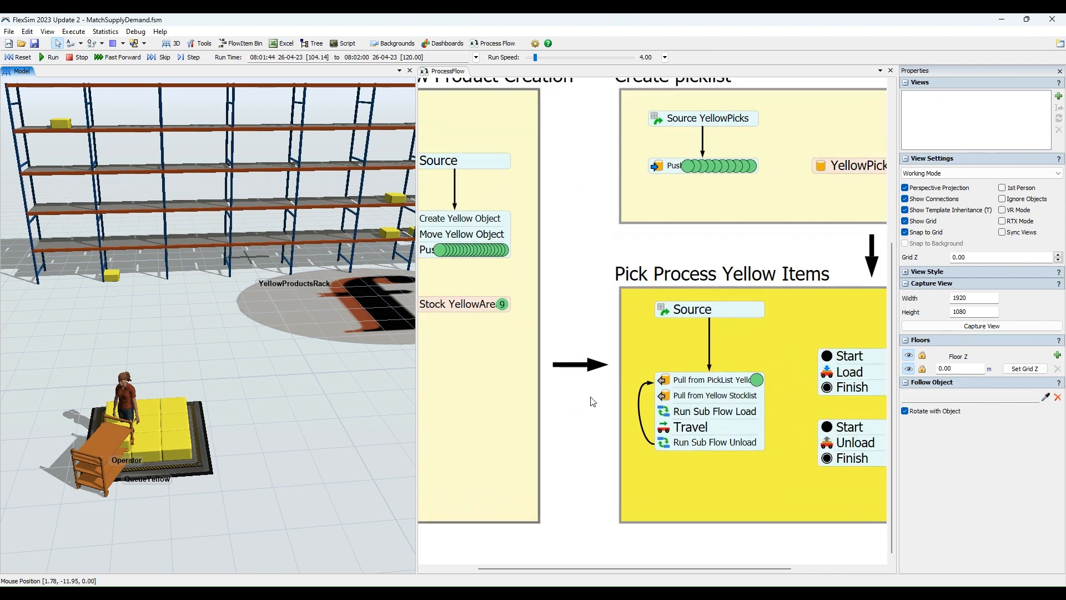
click(593, 402)
click(539, 407)
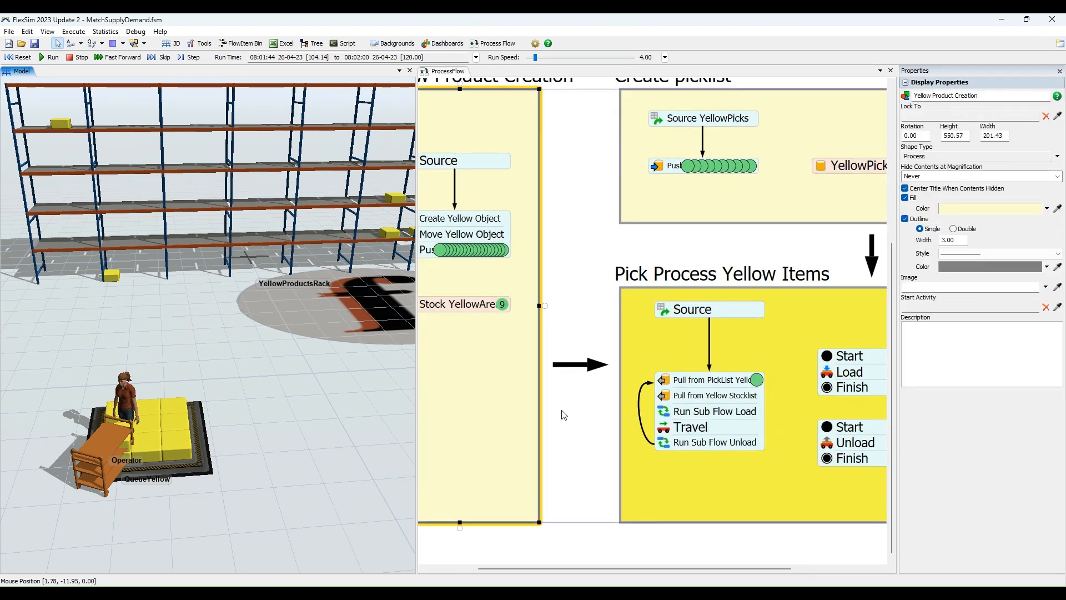
drag(561, 412, 455, 421)
drag(584, 375, 549, 374)
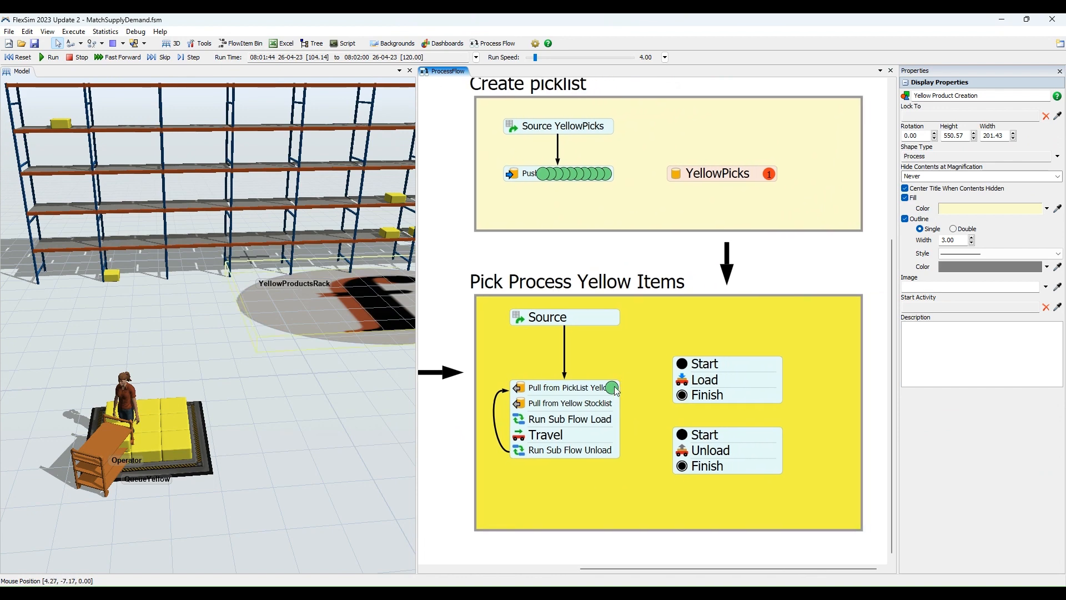
scroll(531, 477, up, 3)
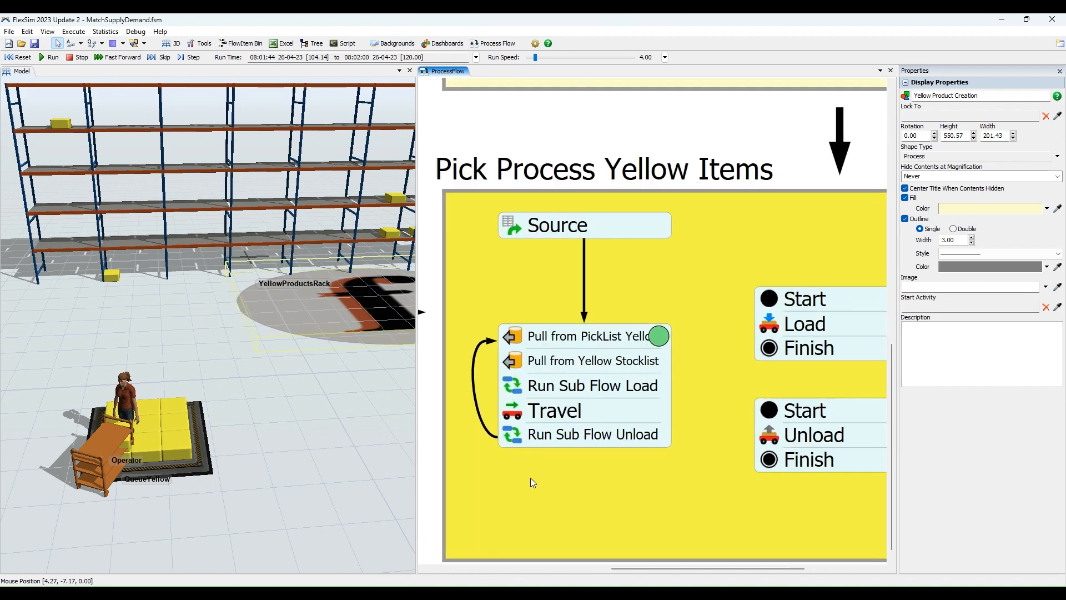
scroll(482, 382, up, 2)
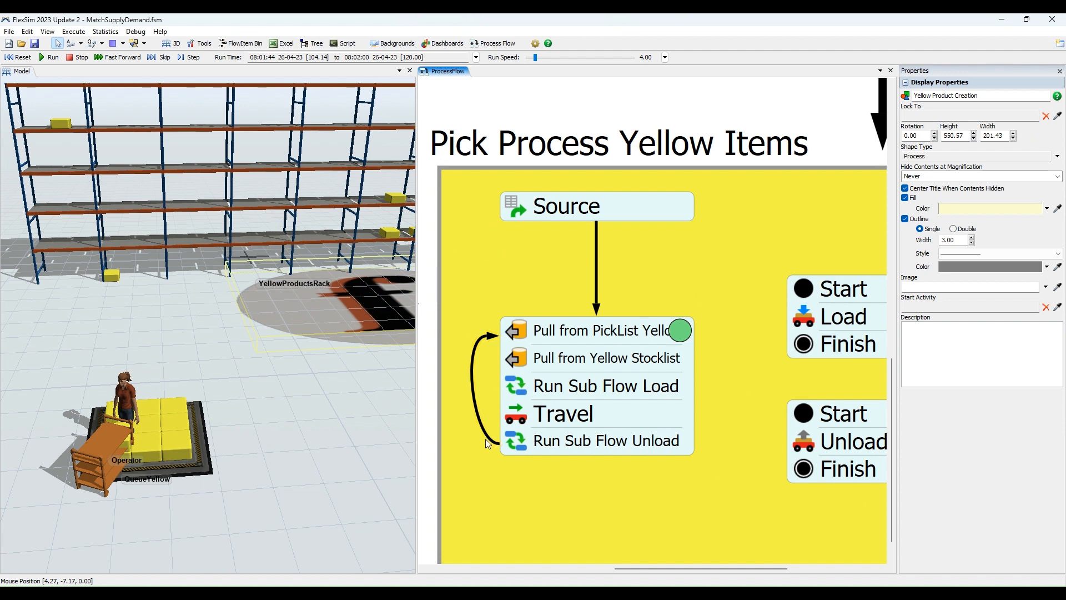
click(476, 402)
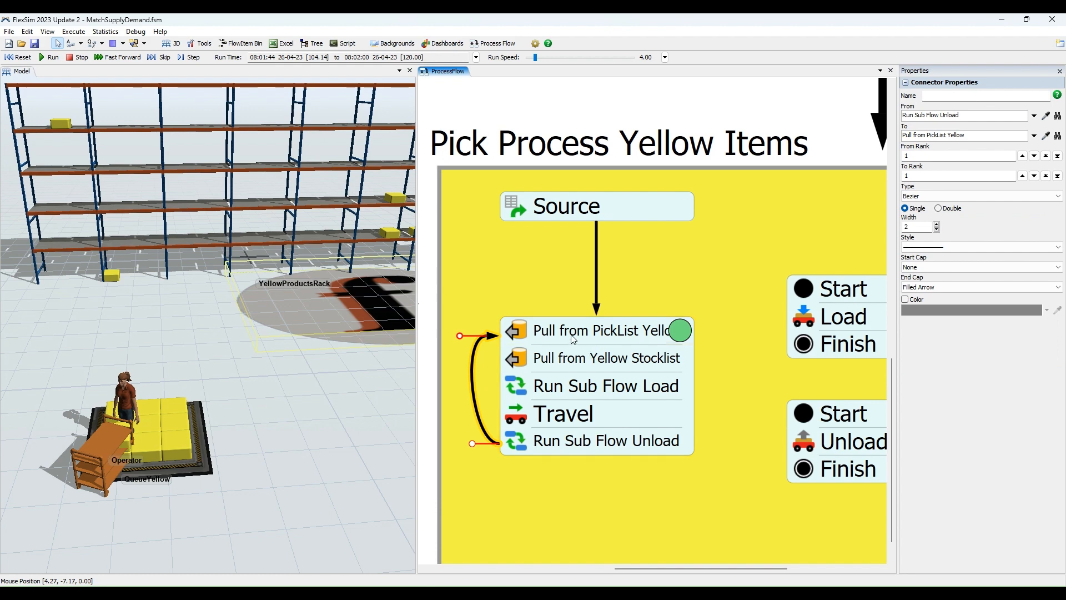
click(593, 110)
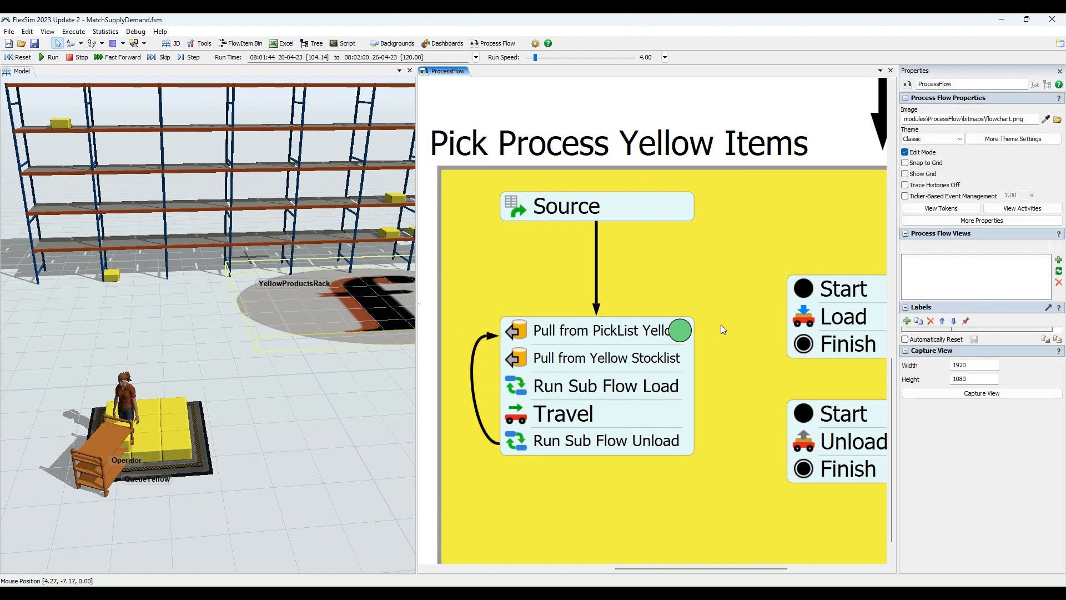
Display the properties of the token waiting at Pull from PickList Yellow and examine its link to the YellowPicks list.
scroll(721, 324, down, 2)
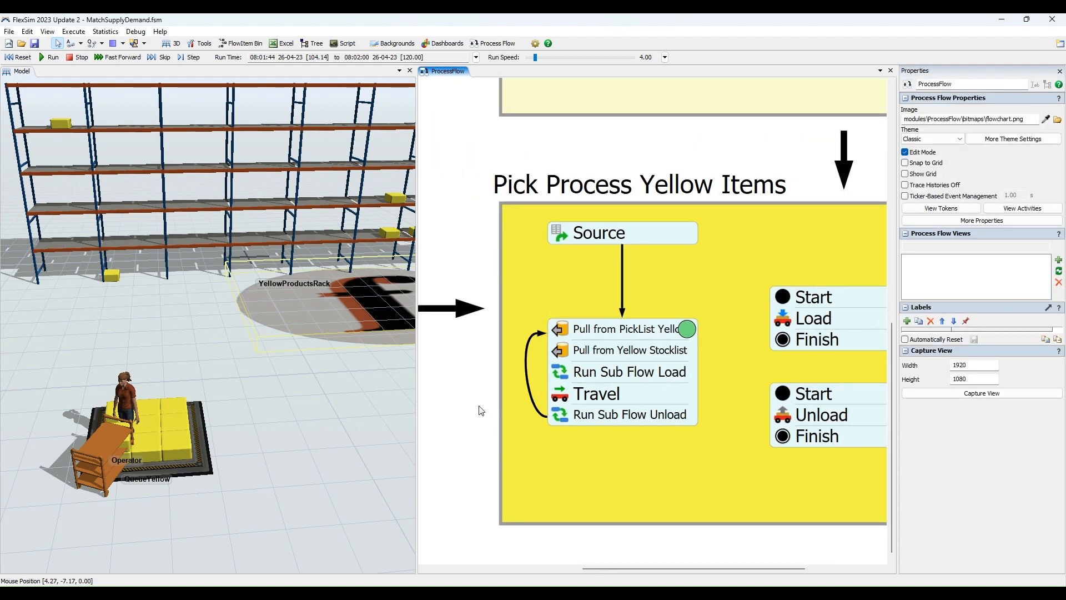
drag(482, 410, 432, 432)
click(638, 353)
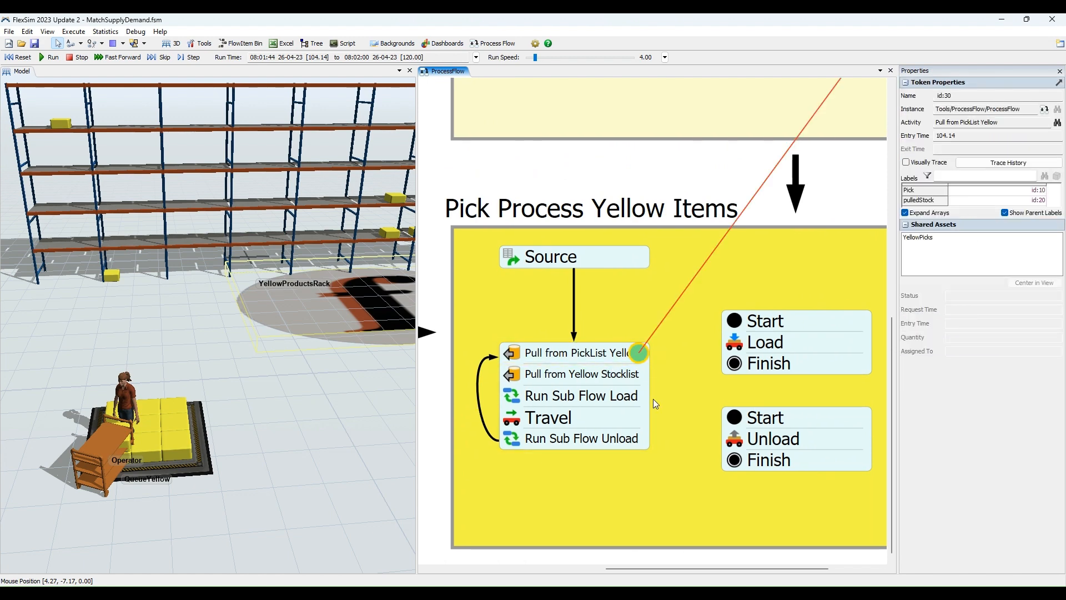
scroll(656, 300, down, 2)
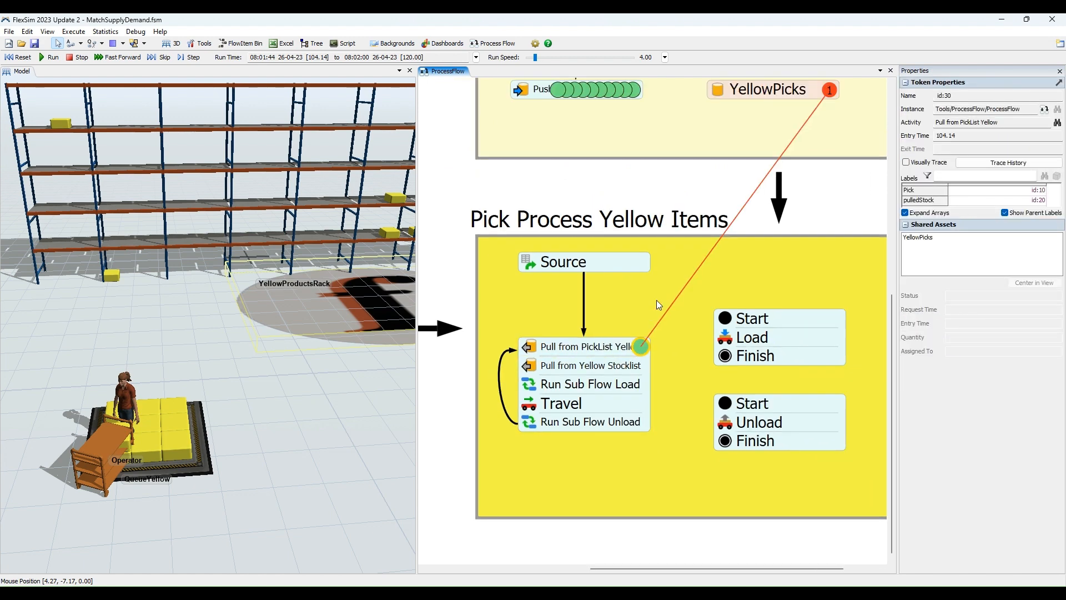
click(670, 204)
drag(670, 204, 592, 327)
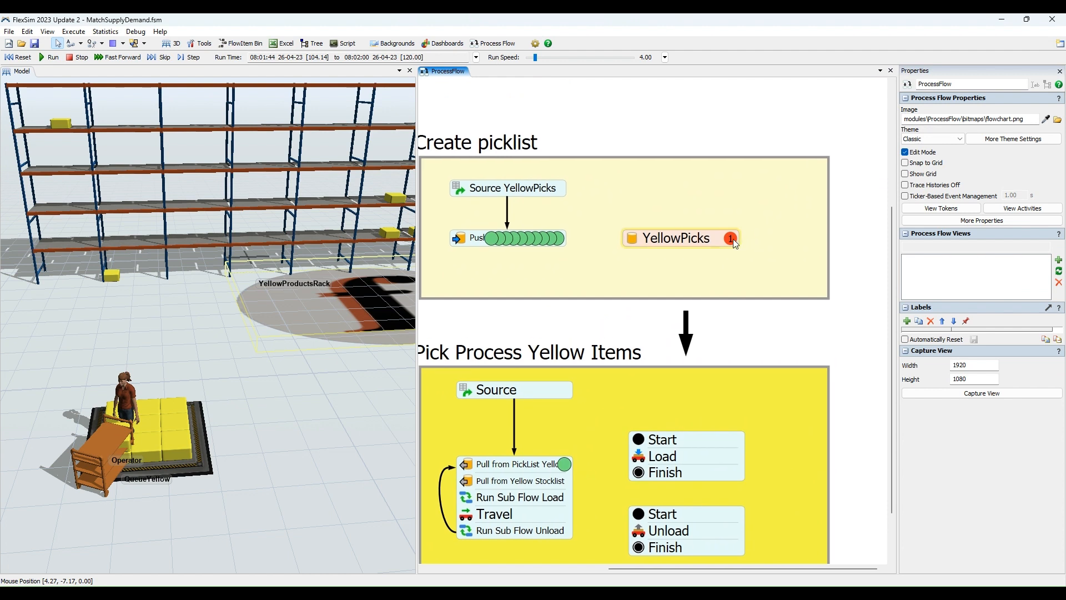
Show the complete process flow beside an overview of YellowProductsRack, QueueYellow and the Operator in the model.
drag(575, 326, 696, 325)
scroll(696, 325, down, 4)
scroll(299, 354, down, 2)
scroll(299, 355, down, 2)
drag(364, 376, 268, 398)
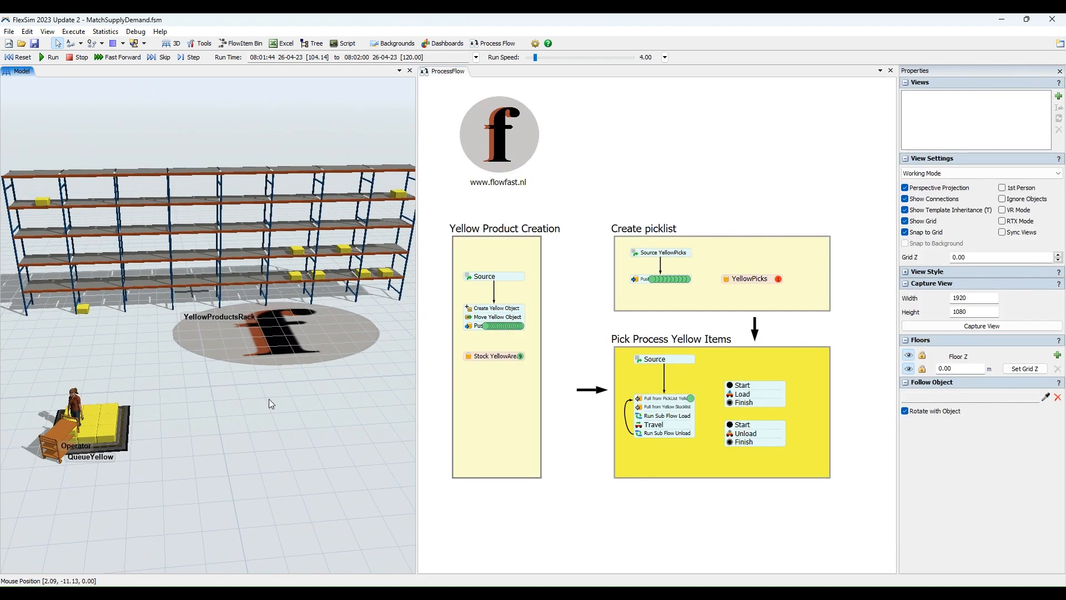